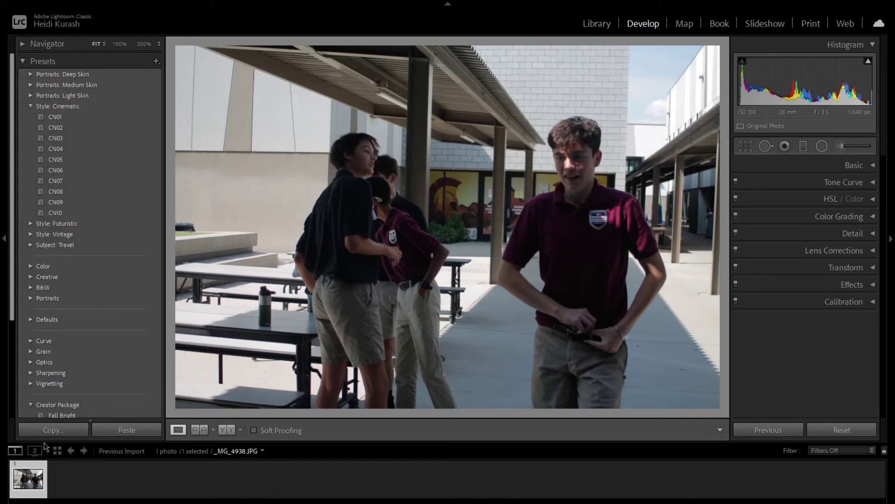
Turn on the secondary display window and collapse the Style: Cinematic preset group
left_click(35, 451)
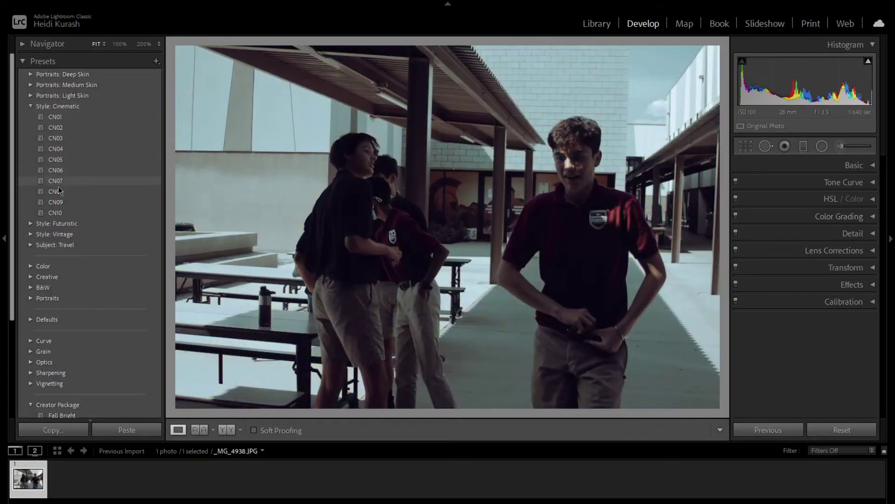
left_click(31, 108)
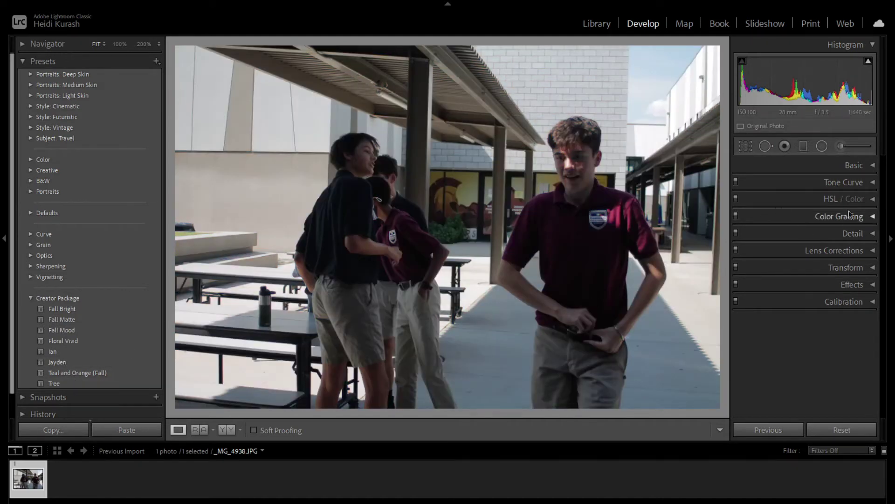
Set the photo's Highlights to -100 and Shadows to +100 in the basic tone adjustments
left_click(872, 165)
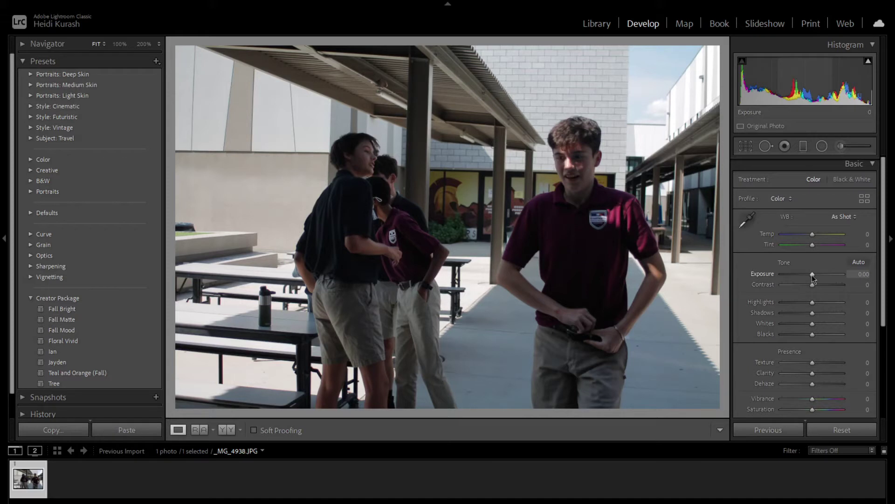
left_click_drag(812, 303, 788, 303)
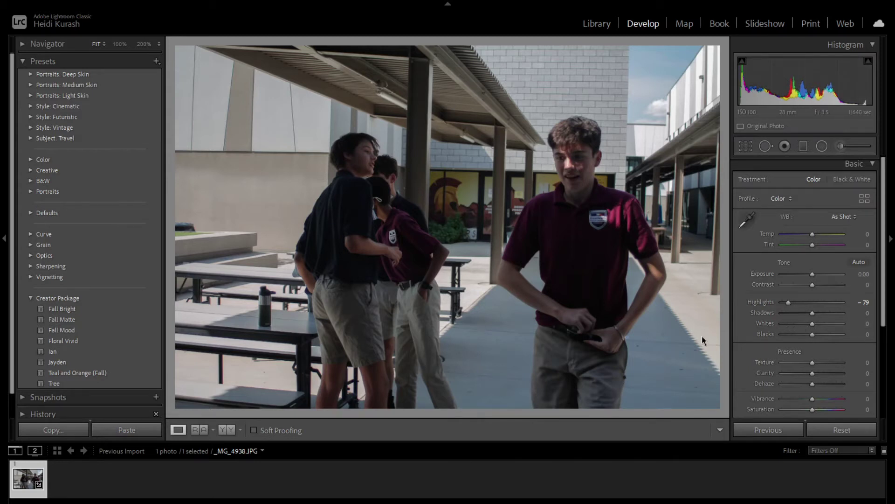
left_click_drag(813, 313, 847, 315)
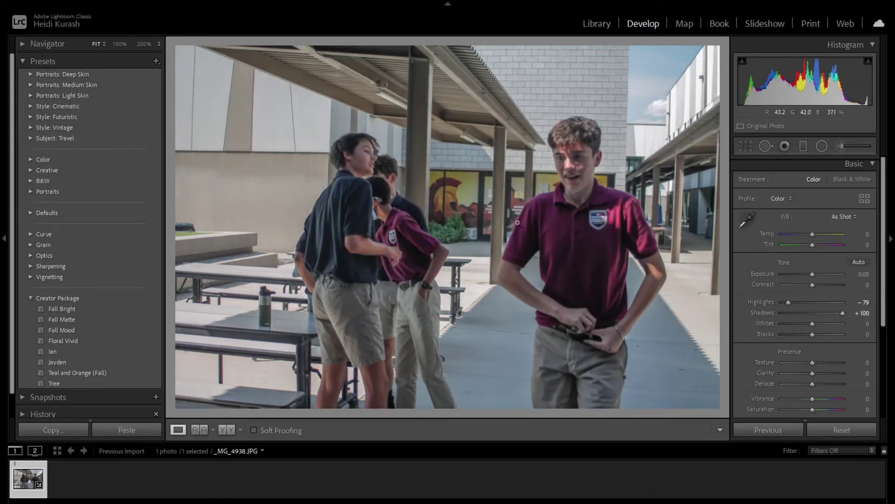
left_click(591, 244)
left_click(592, 176)
left_click_drag(790, 302, 782, 303)
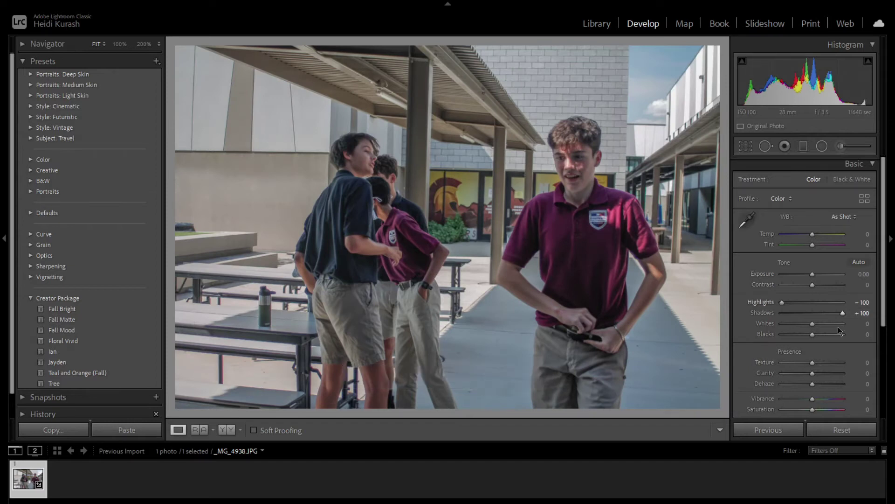
left_click_drag(813, 324, 809, 327)
double_click(790, 327)
left_click_drag(812, 334, 824, 336)
double_click(826, 336)
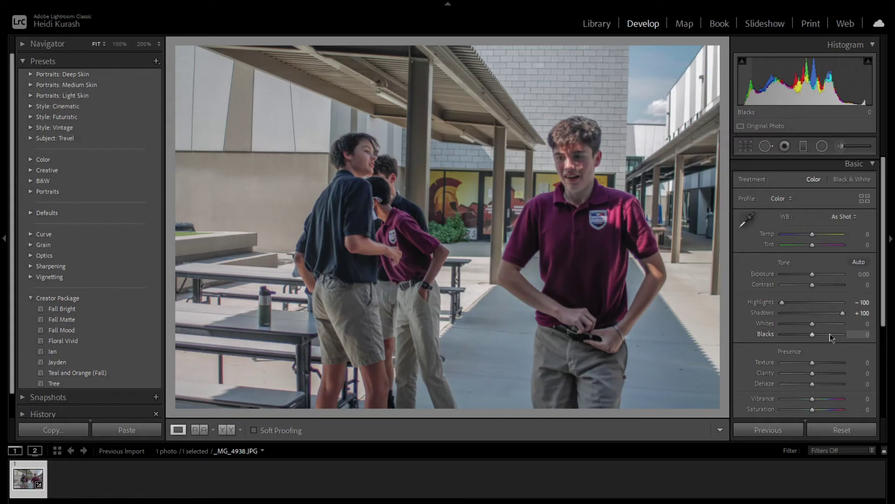
Set Texture to +7, inspect the front boy's face at 200%, and collapse the basic adjustments
left_click(815, 363)
left_click(569, 158)
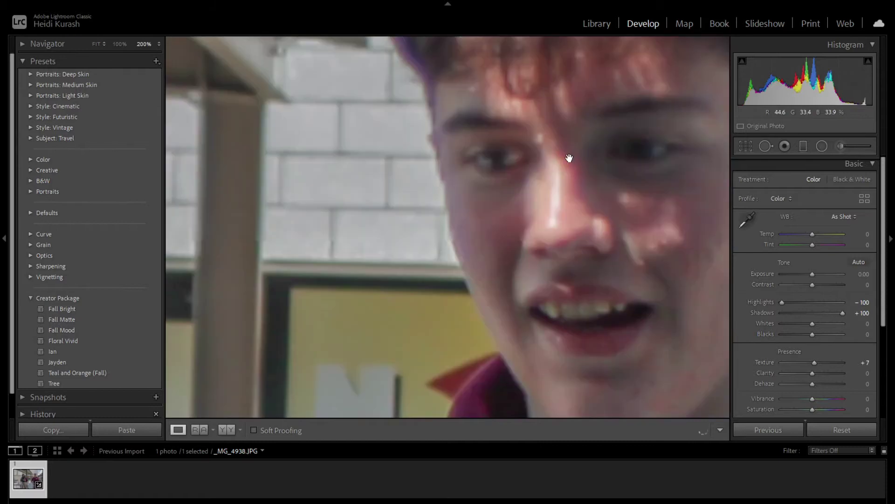
left_click(569, 157)
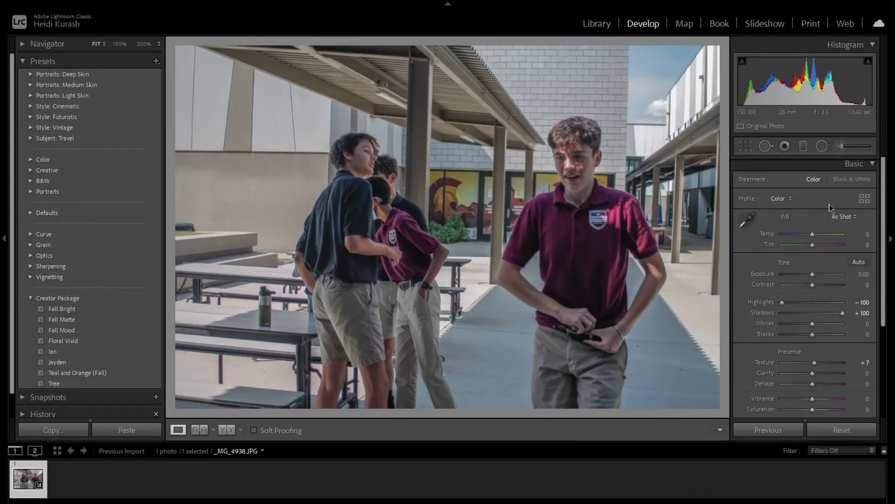
scroll(828, 335, "down", 2)
scroll(843, 263, "up", 2)
left_click(870, 164)
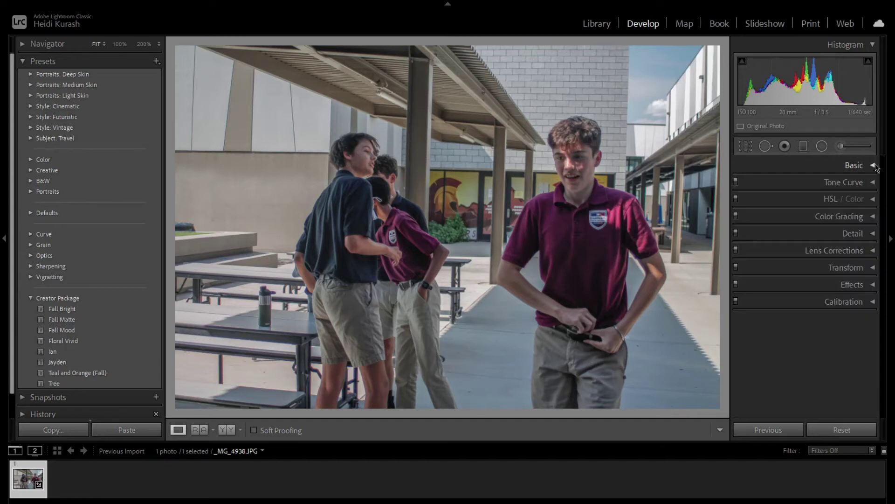
Shape the tone curve into an S-curve, with the shadow point at 56/47 and the highlight point at 192/206
left_click(872, 182)
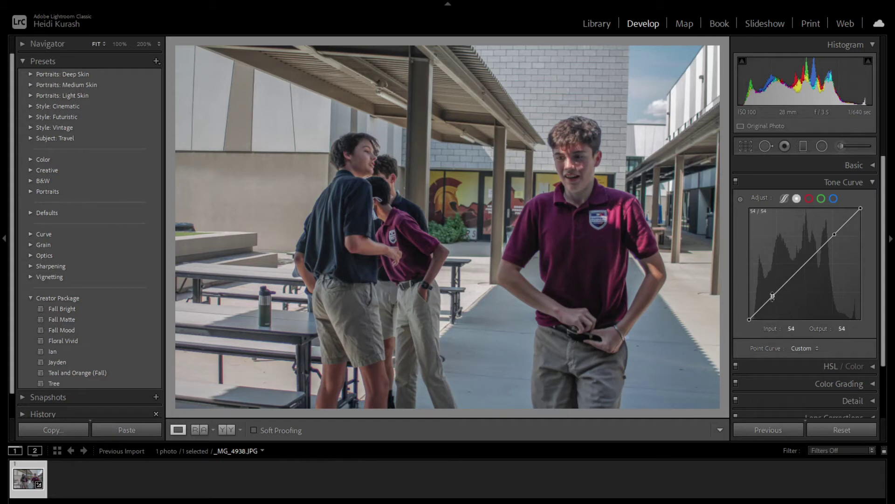
left_click_drag(772, 296, 774, 302)
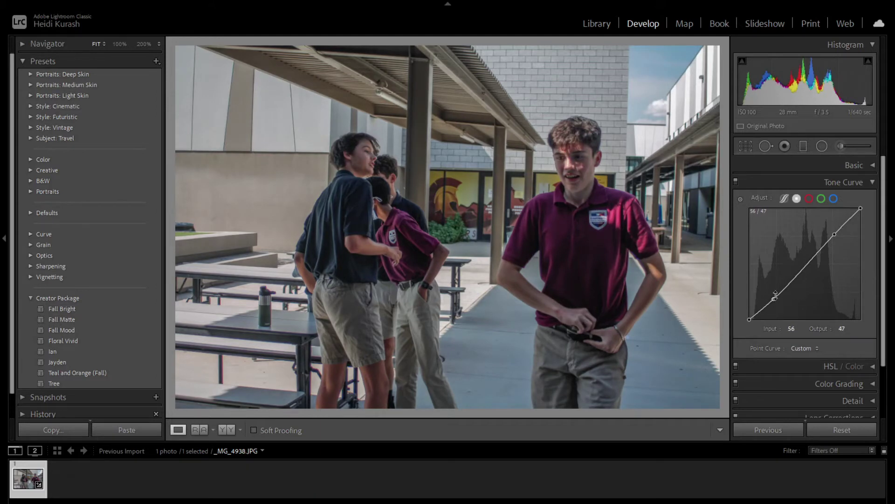
left_click_drag(835, 236, 835, 233)
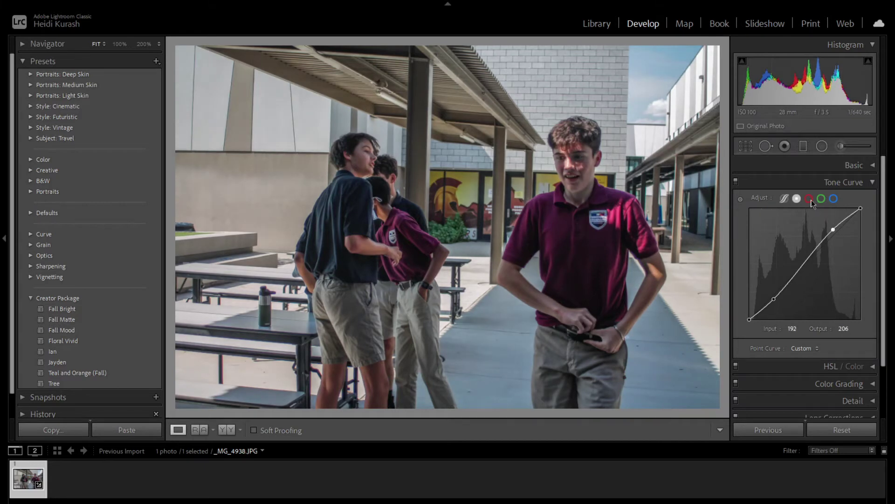
left_click(860, 182)
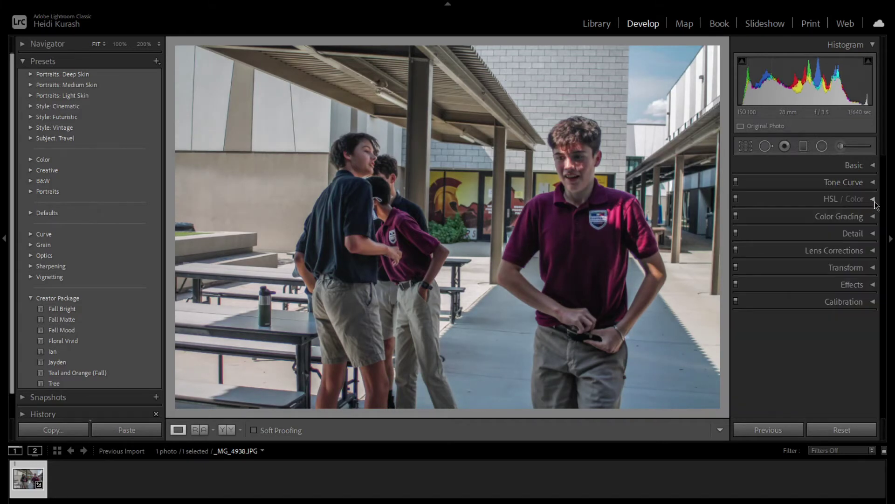
Set the HSL saturation of Yellow to +58 and Orange to +42
left_click(873, 201)
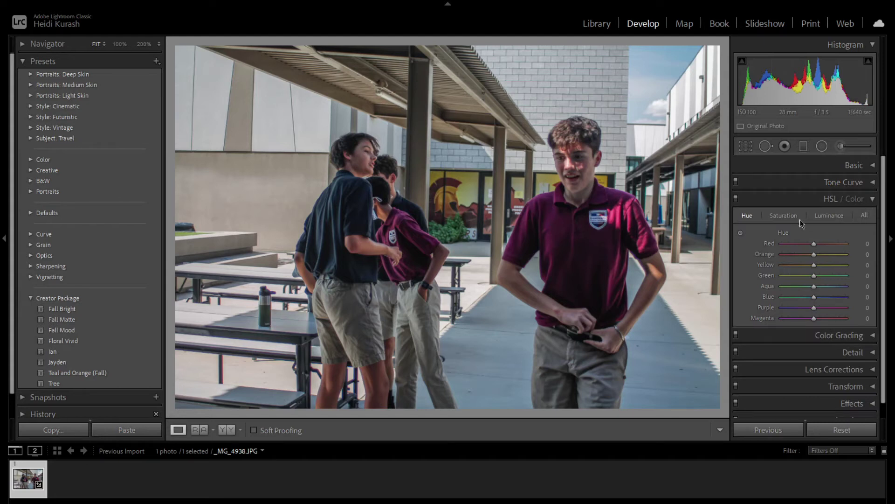
left_click(785, 215)
left_click_drag(814, 265, 835, 267)
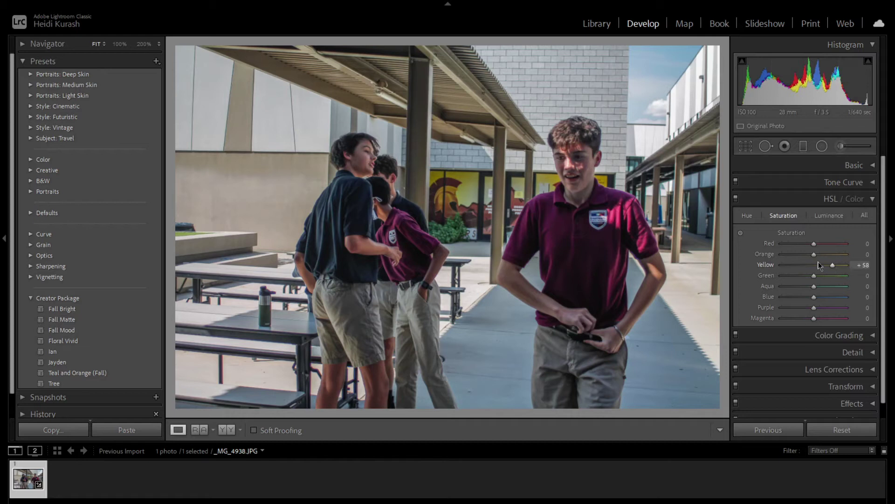
left_click_drag(814, 255, 828, 254)
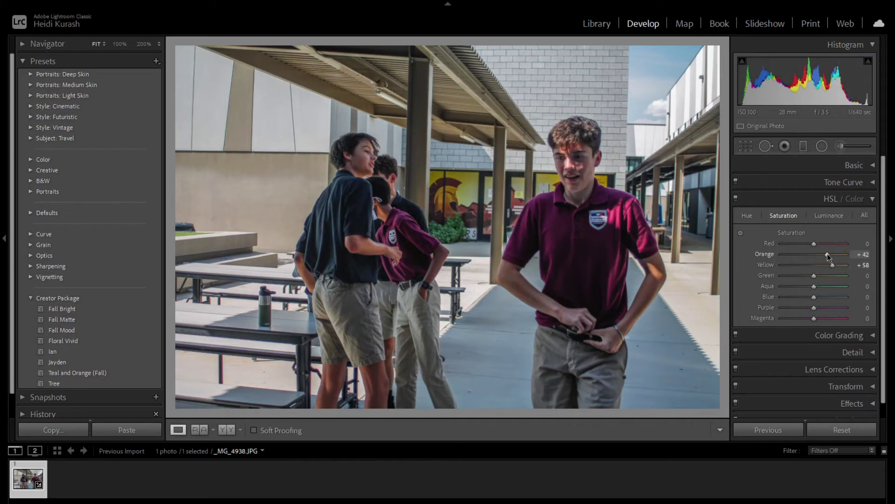
left_click(853, 199)
Enable Remove Chromatic Aberration and Enable Profile Corrections, comparing the fringing around the front boy's head at 200%
left_click(835, 250)
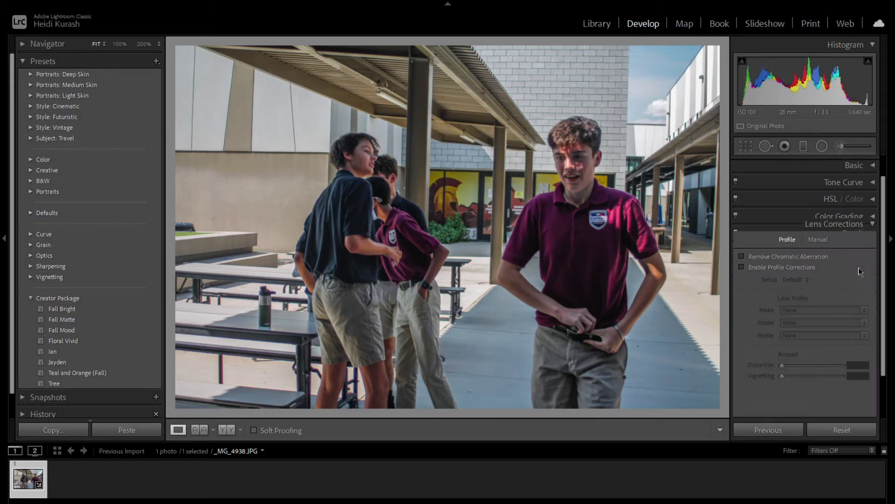
left_click(783, 257)
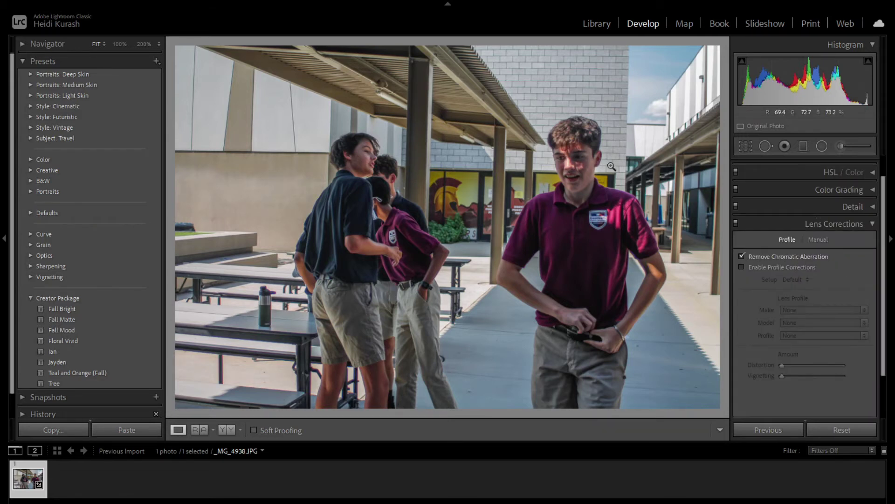
left_click(557, 153)
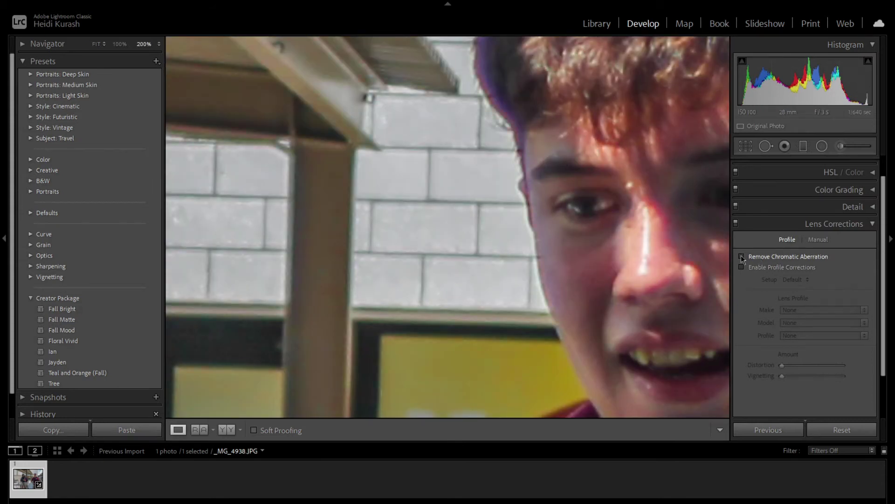
left_click(550, 238)
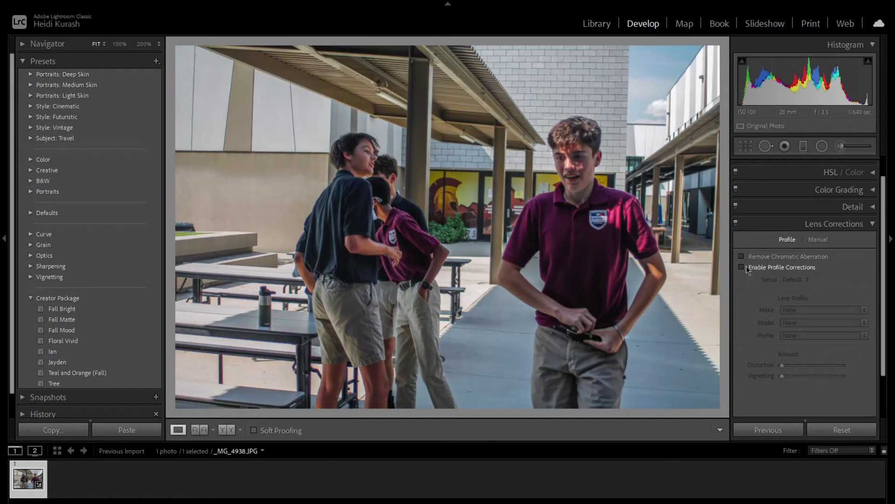
key("z")
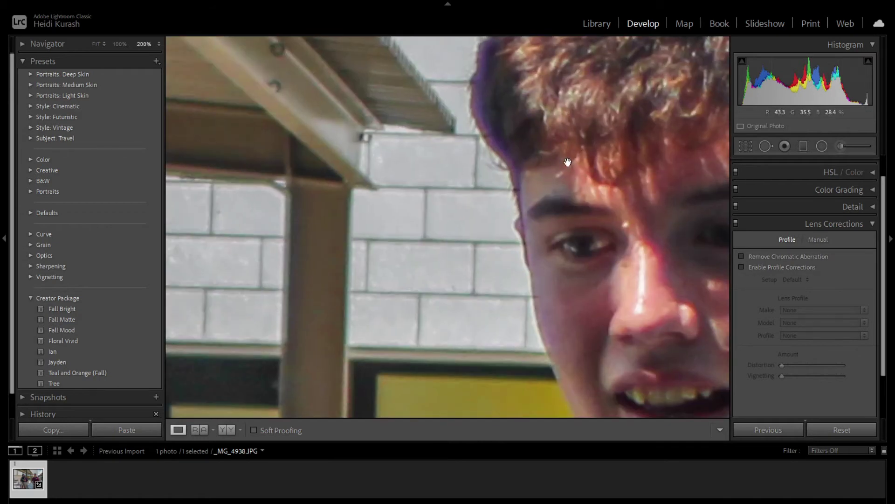
left_click(742, 267)
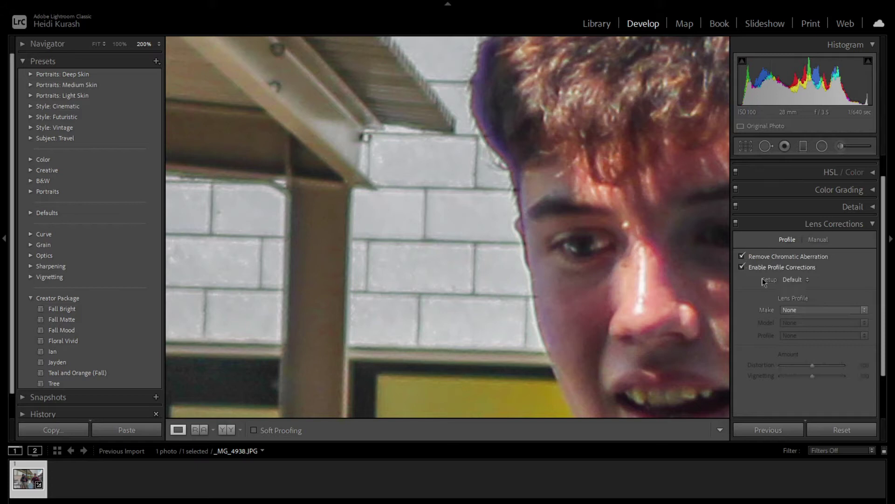
Set the lens profile make to Canon and the model to Canon EF 24-70mm f/2.8 L USM
left_click(802, 308)
left_click(814, 72)
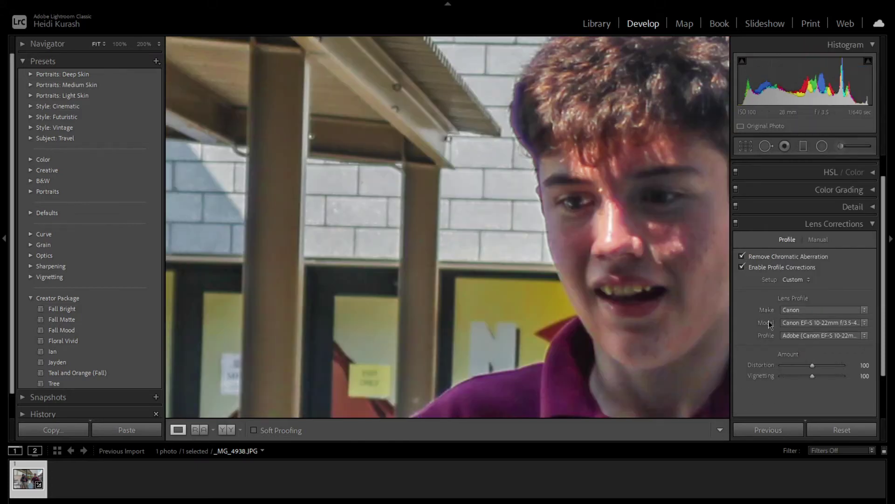
key("z")
left_click(771, 322)
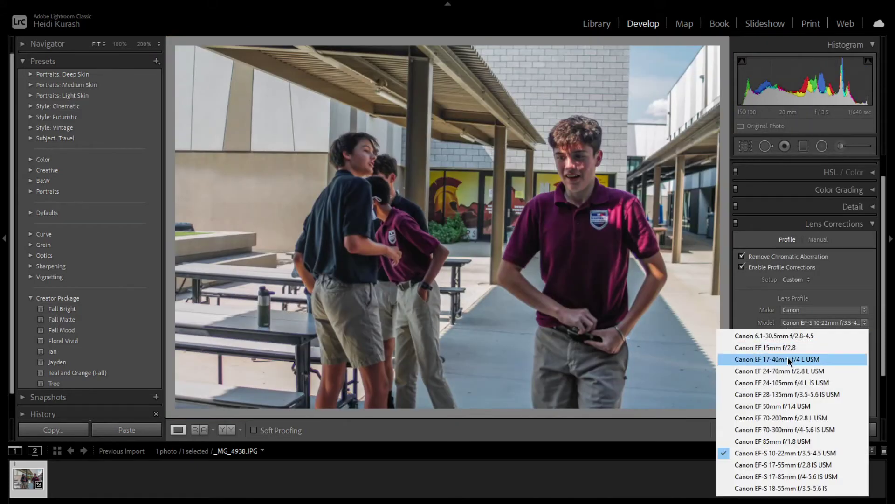
left_click(794, 371)
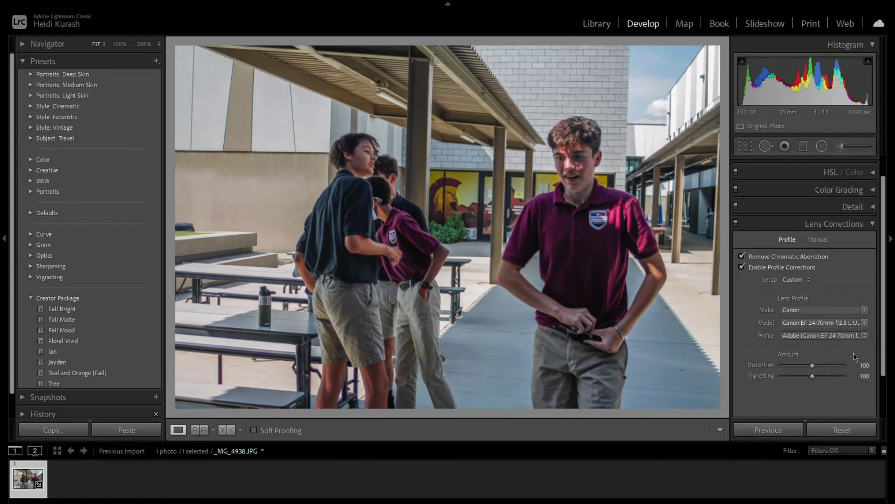
left_click(855, 224)
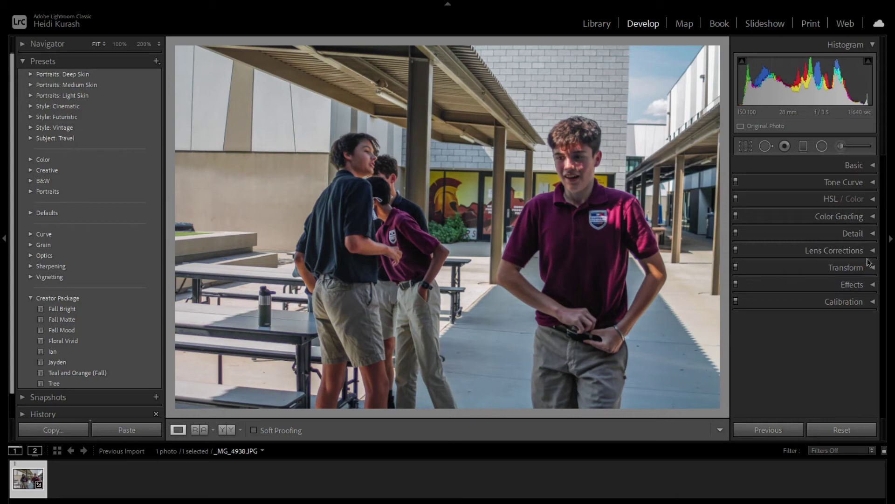
Darken the photo's edges with a Highlight Priority post-crop vignette, setting its Amount to -18
left_click(872, 285)
left_click_drag(811, 317, 807, 317)
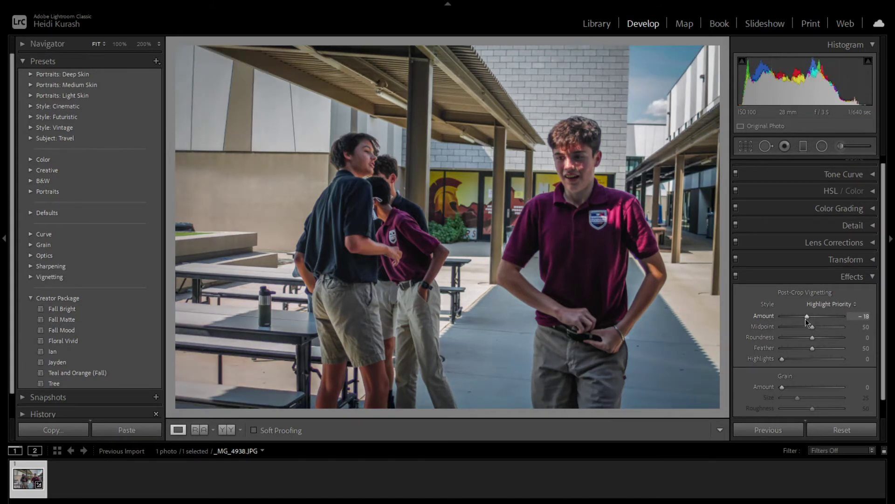
left_click(870, 276)
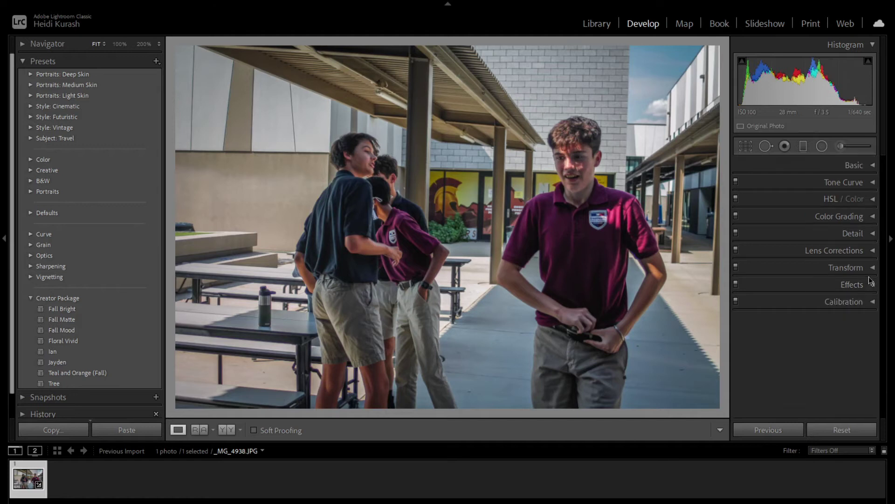
Color grade the shadows teal-blue with Hue 200, Saturation 21 and Luminance -33
left_click(862, 217)
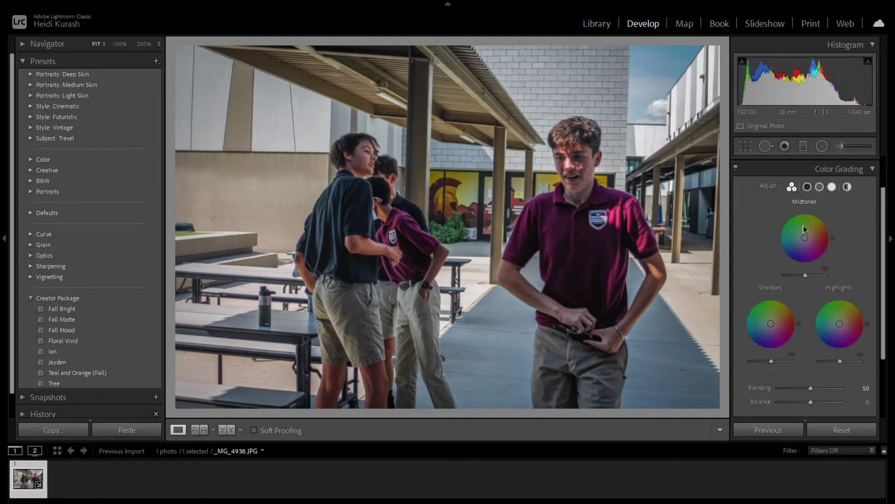
left_click(807, 186)
left_click(795, 264)
left_click_drag(810, 339, 791, 335)
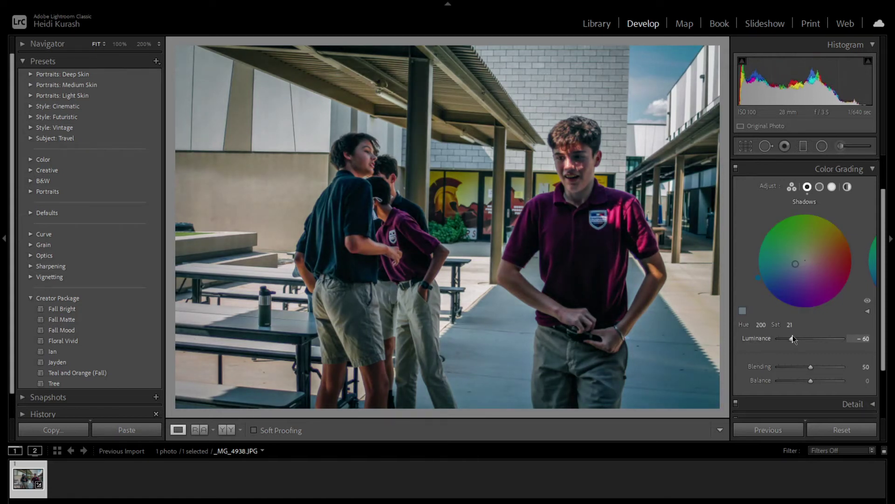
left_click(800, 338)
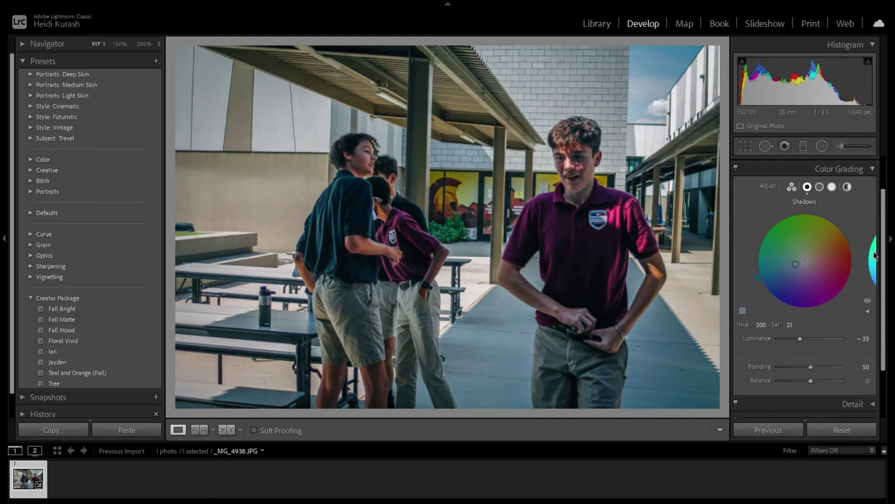
Color grade the midtones orange with Hue 34, Saturation 36 and Luminance -35
left_click(820, 188)
left_click(820, 252)
left_click_drag(810, 339, 799, 339)
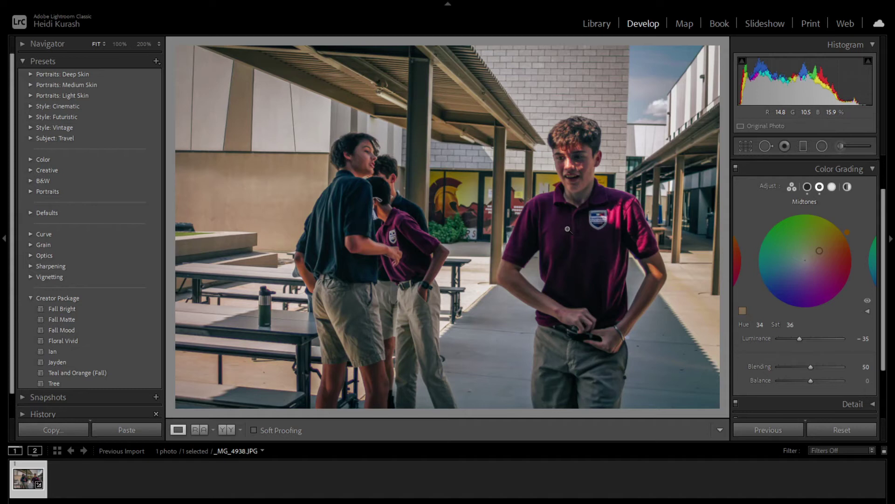
Start a photo import from the September_02_2021 folder and uncheck all of its photos
left_click(597, 24)
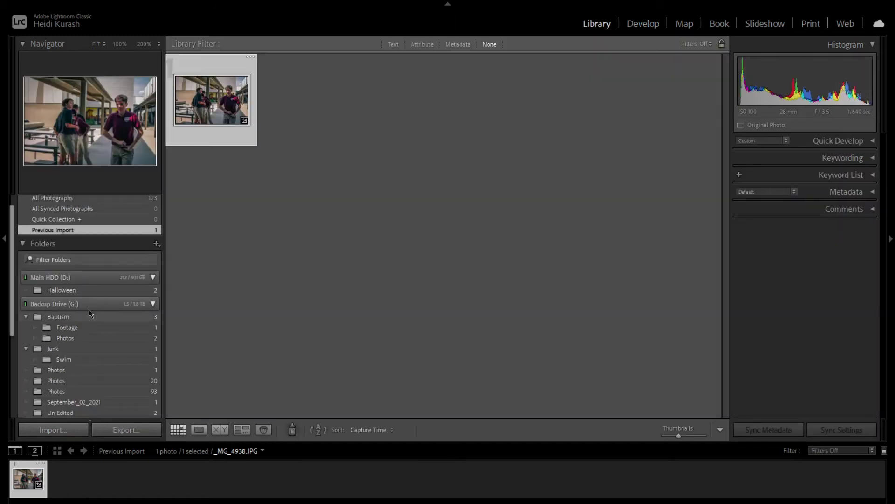
left_click(55, 430)
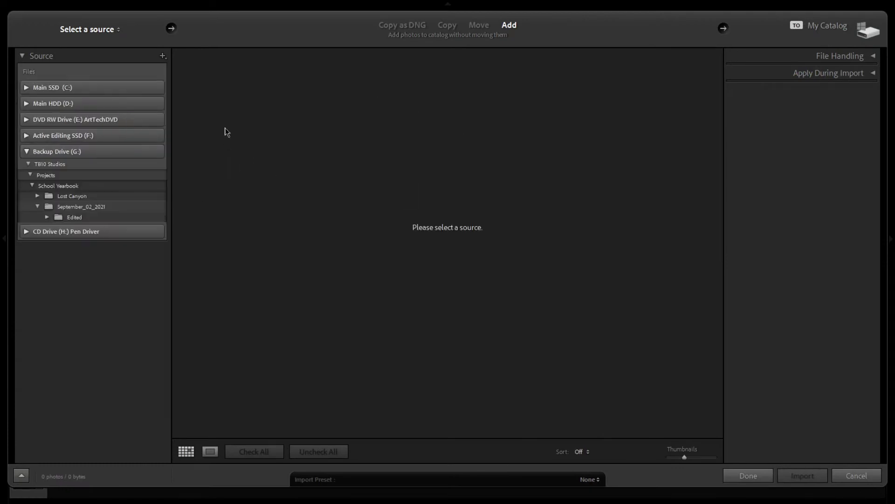
left_click(99, 207)
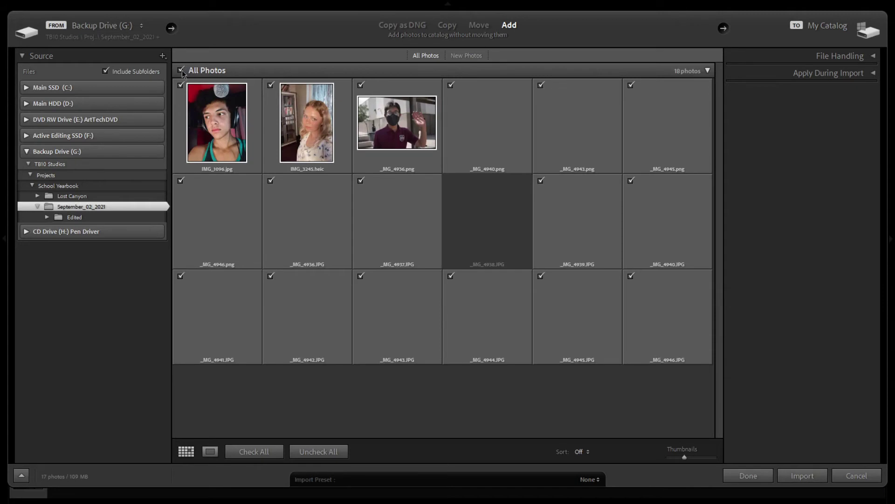
left_click(181, 71)
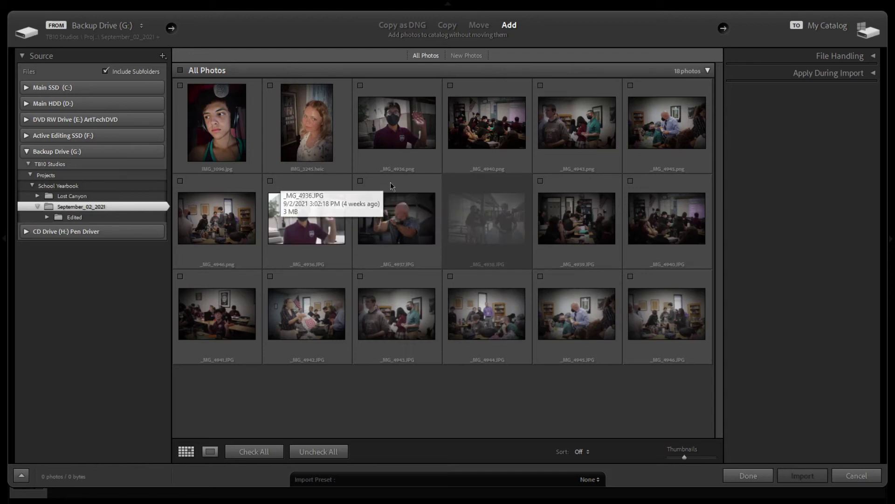
left_click(270, 181)
key("e")
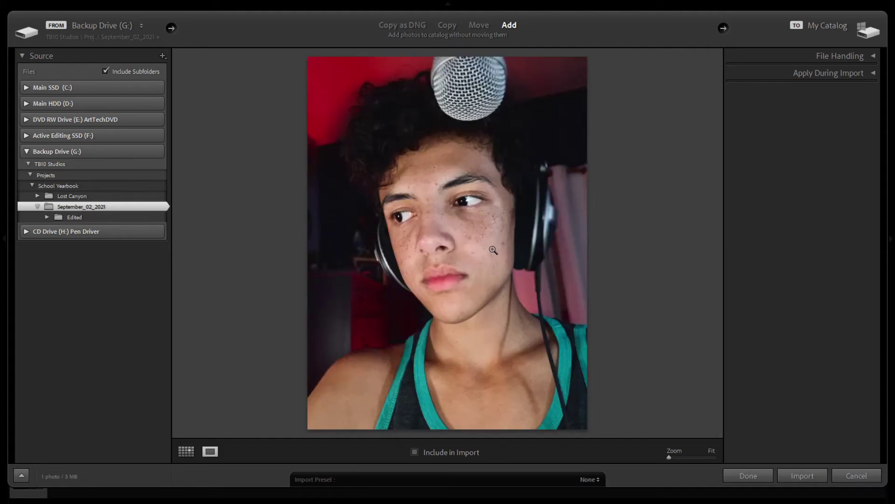
left_click(432, 186)
left_click(431, 185)
Switch the import source to the Photos folder inside Lost Canyon
left_click(38, 195)
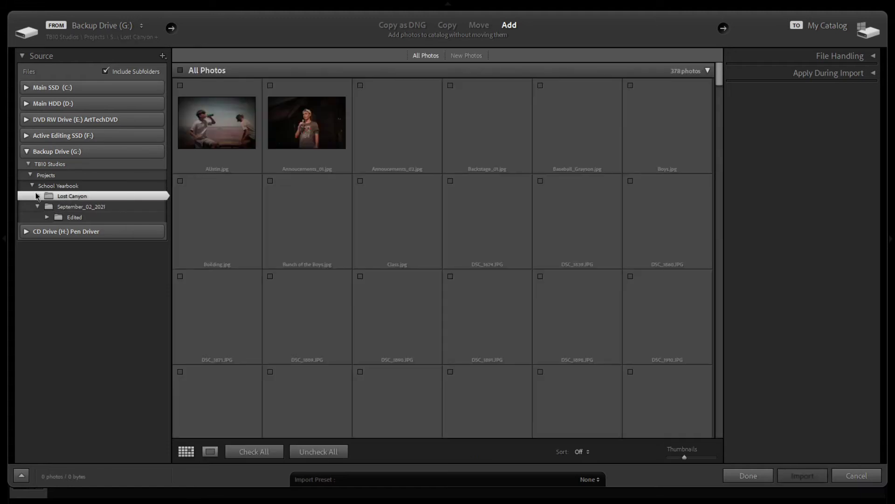
left_click(37, 196)
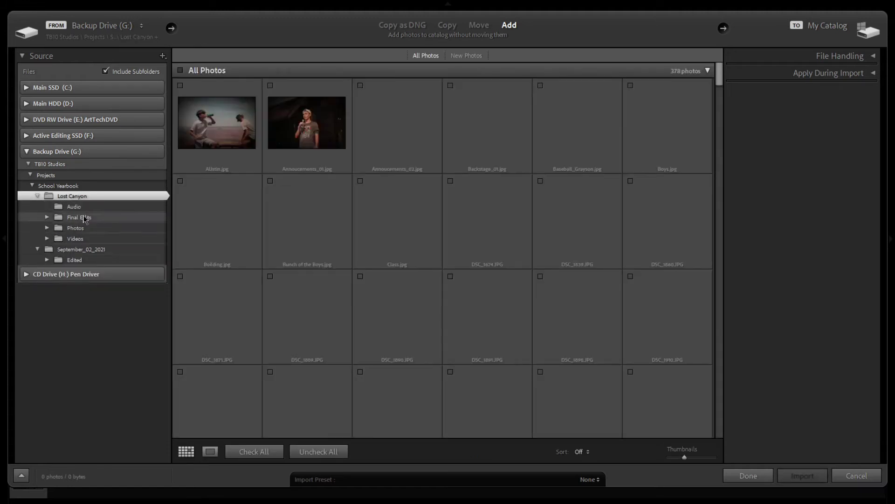
left_click(86, 228)
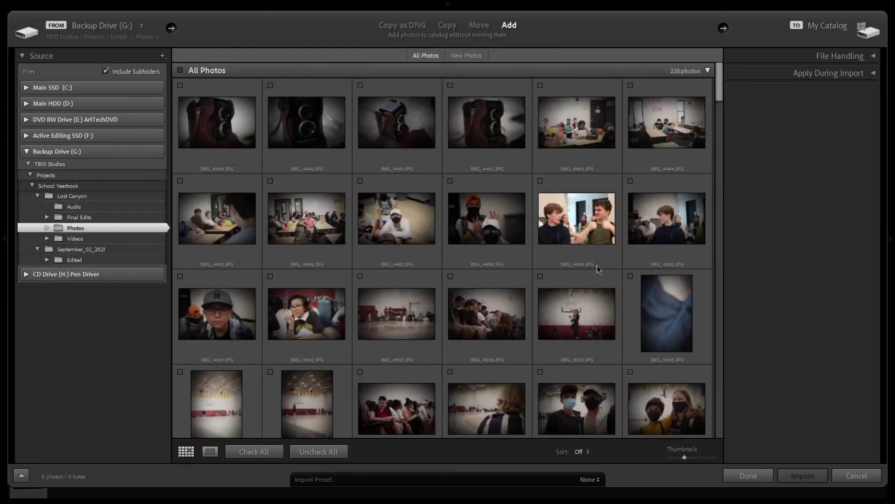
Find the pine tree photo IMG_4760.JPG in the folder, mark only it, and import it into the catalog
scroll(615, 284, "down", 6)
scroll(624, 294, "down", 10)
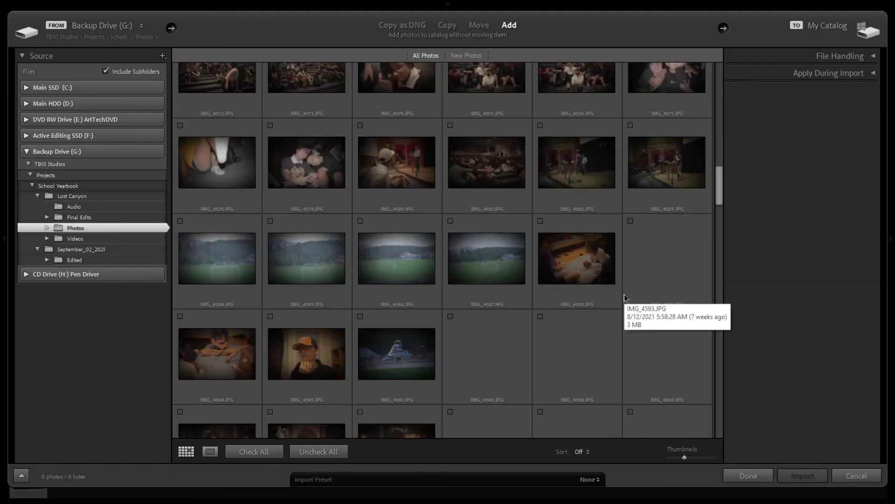
scroll(624, 294, "down", 7)
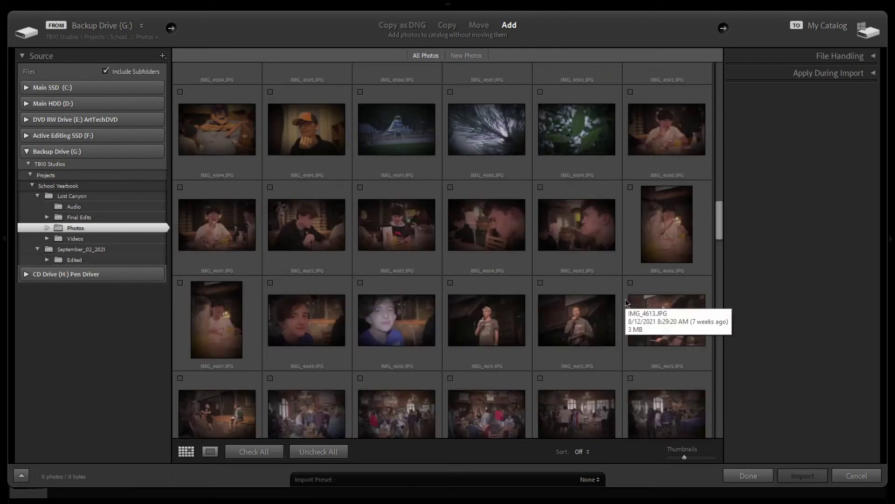
scroll(625, 301, "down", 8)
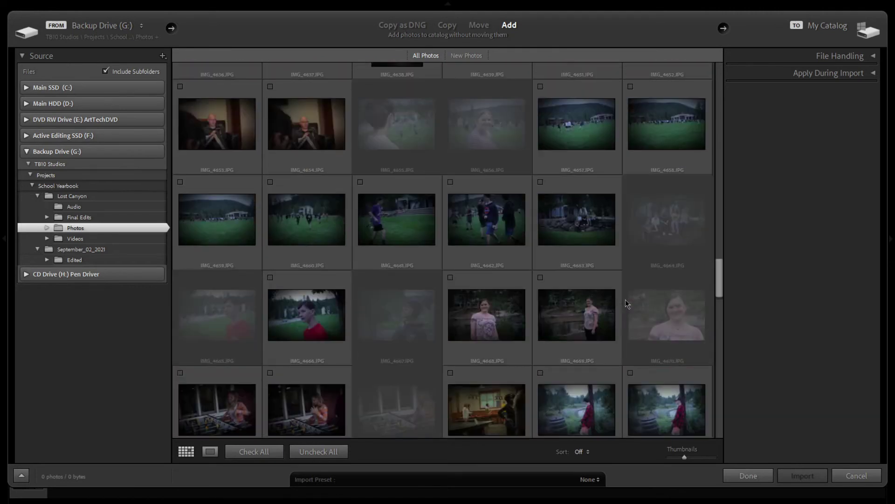
scroll(645, 309, "down", 2)
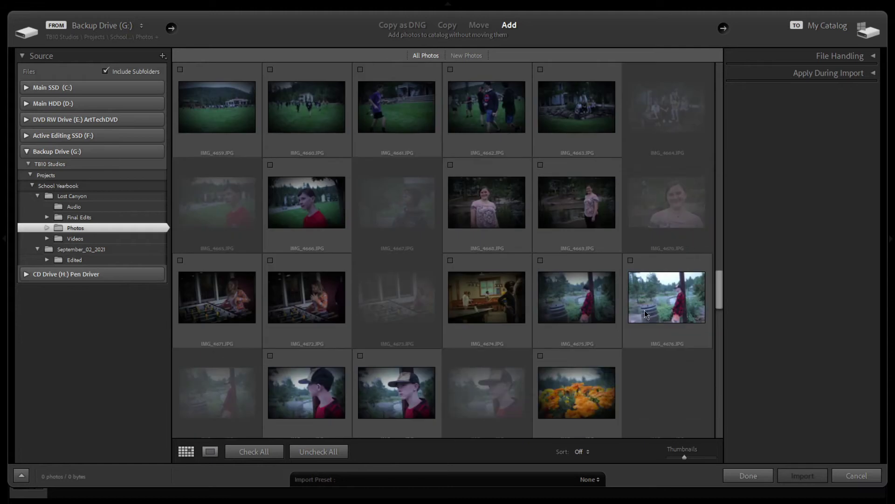
scroll(644, 310, "down", 7)
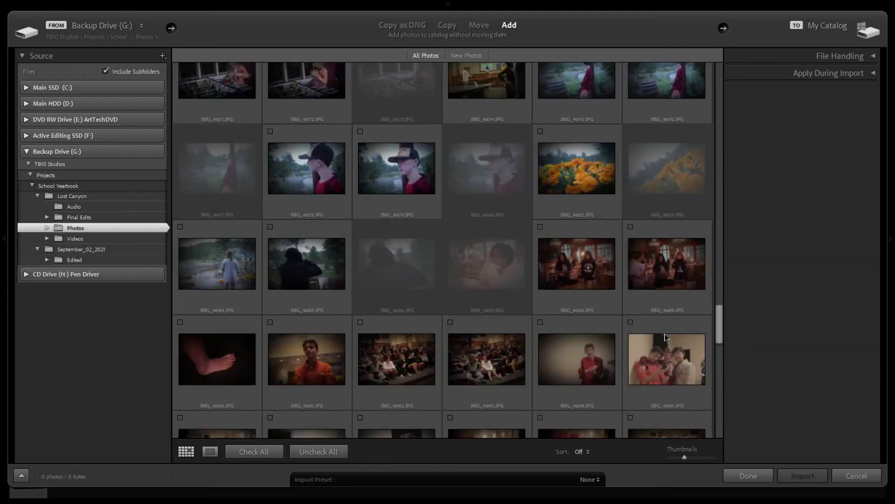
scroll(665, 334, "down", 8)
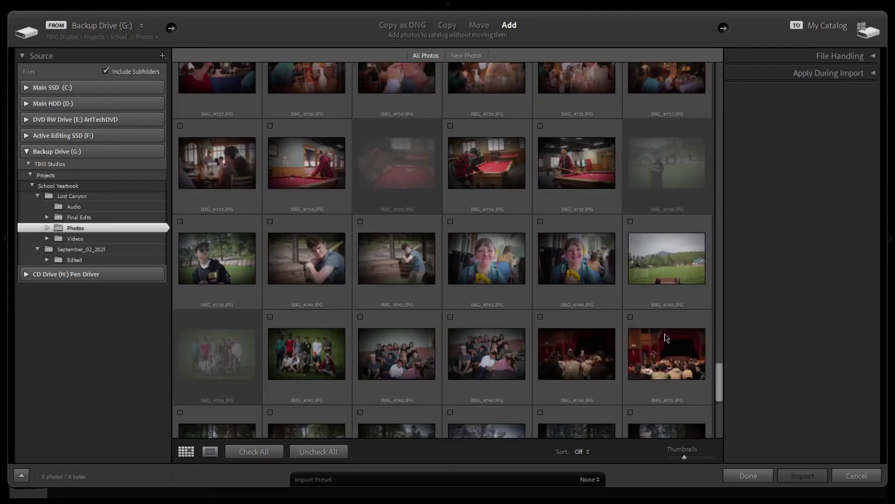
scroll(667, 335, "down", 2)
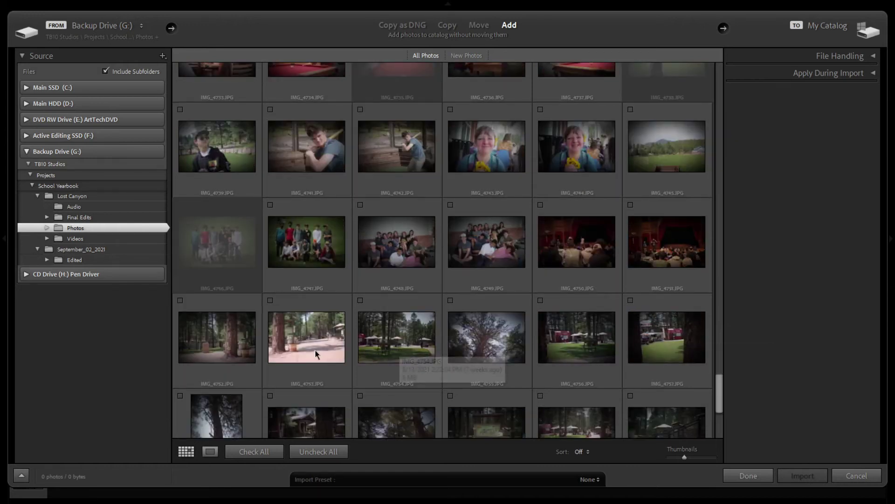
scroll(667, 348, "down", 2)
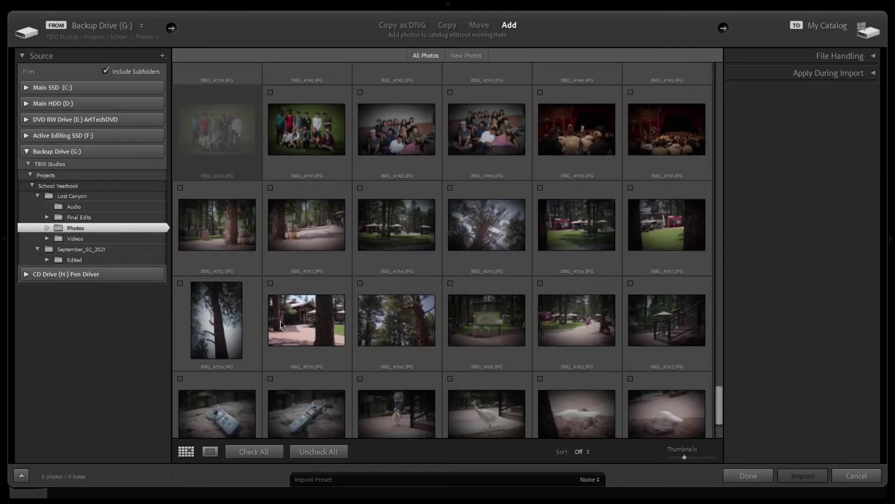
scroll(403, 346, "down", 2)
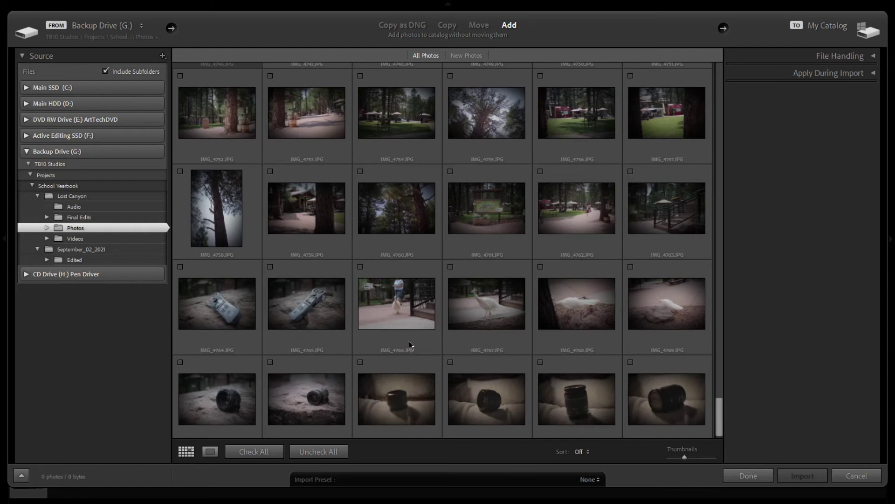
left_click(411, 215)
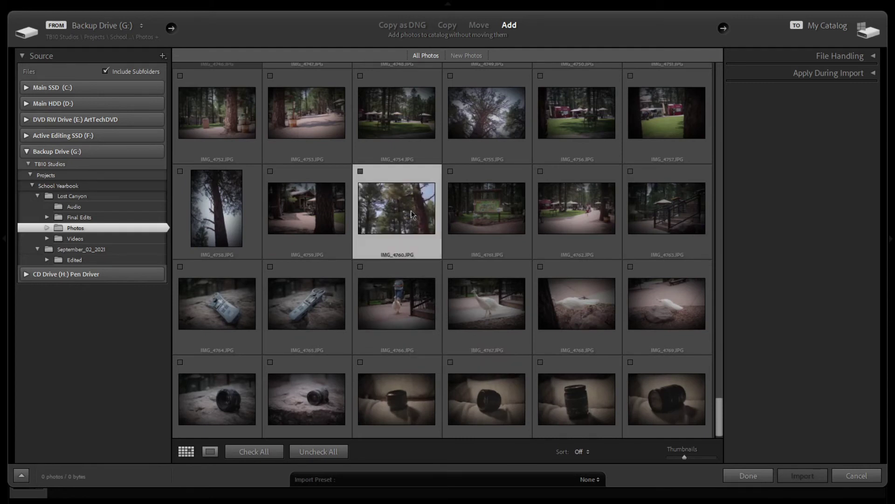
left_click(360, 171)
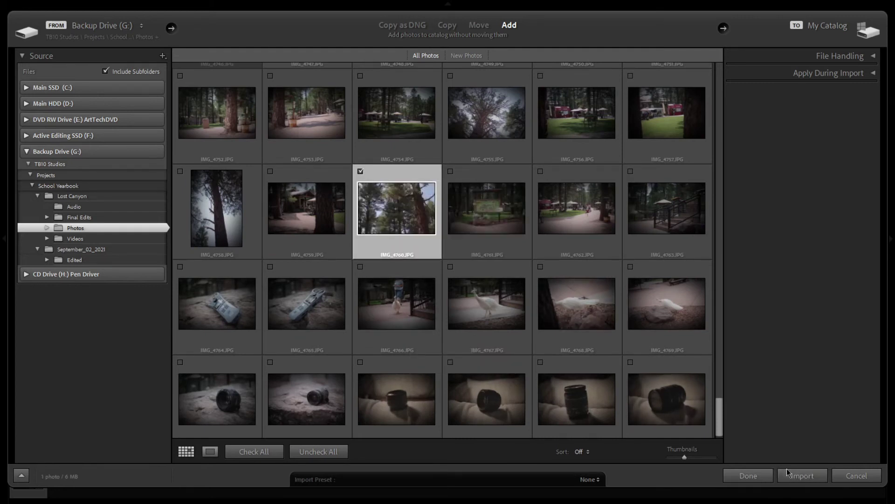
left_click(802, 475)
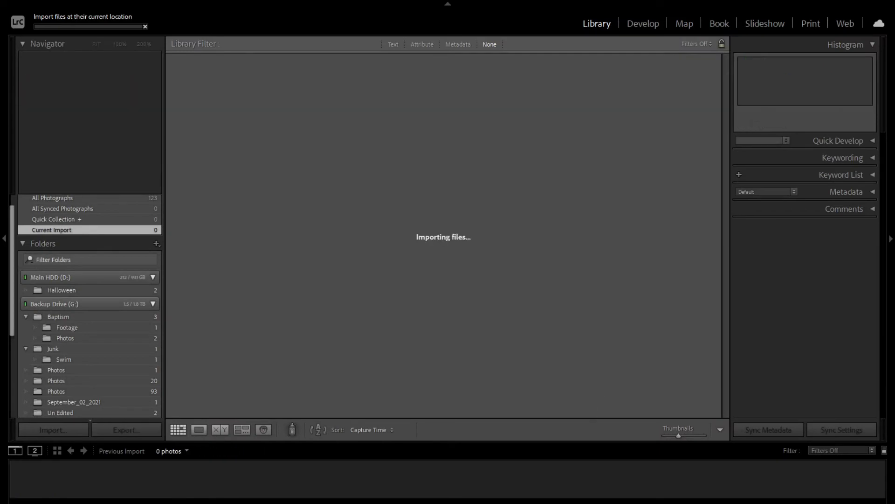
Open the imported pine tree photo in the Develop module and inspect the trunk up close at 200%
left_click(647, 26)
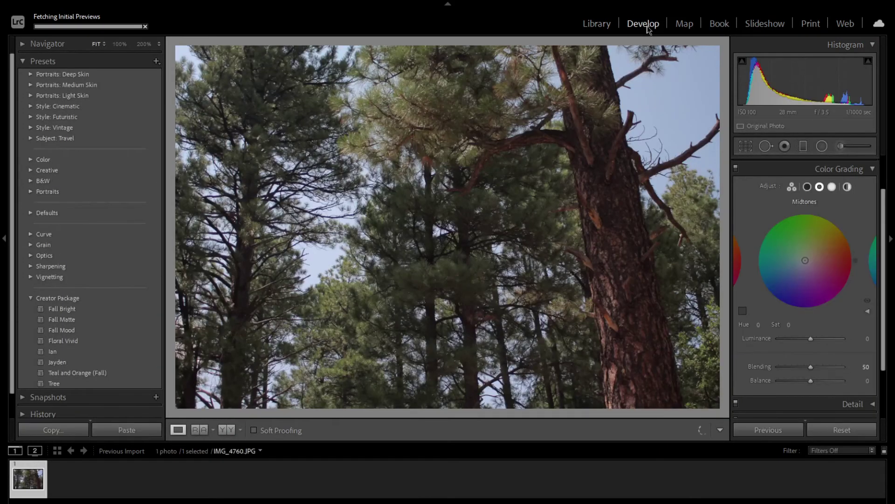
left_click(594, 216)
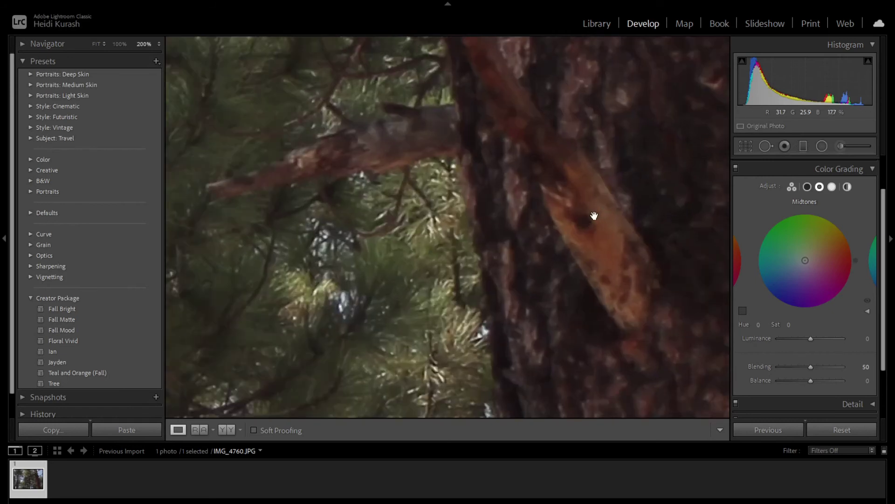
left_click(595, 216)
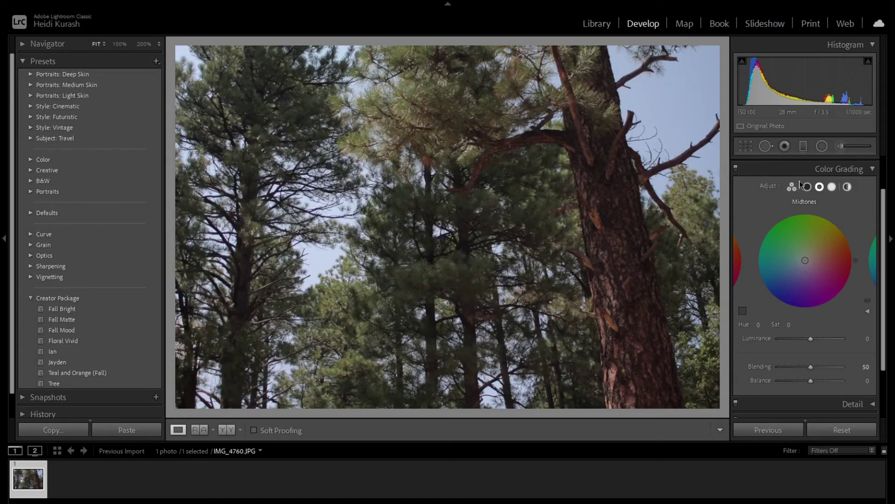
In the Basic adjustments, set the tree photo's Highlights to -30 and Shadows to +56
left_click(868, 170)
left_click(873, 166)
left_click(872, 166)
left_click(871, 166)
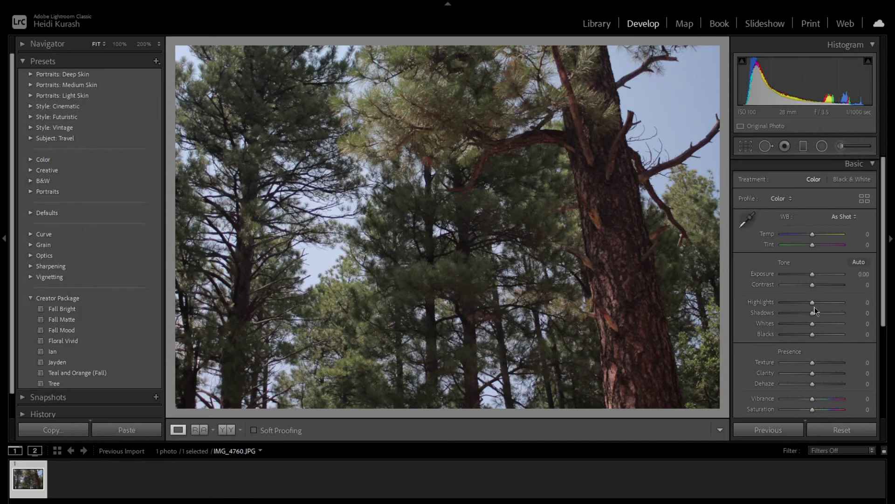
left_click_drag(815, 301, 803, 301)
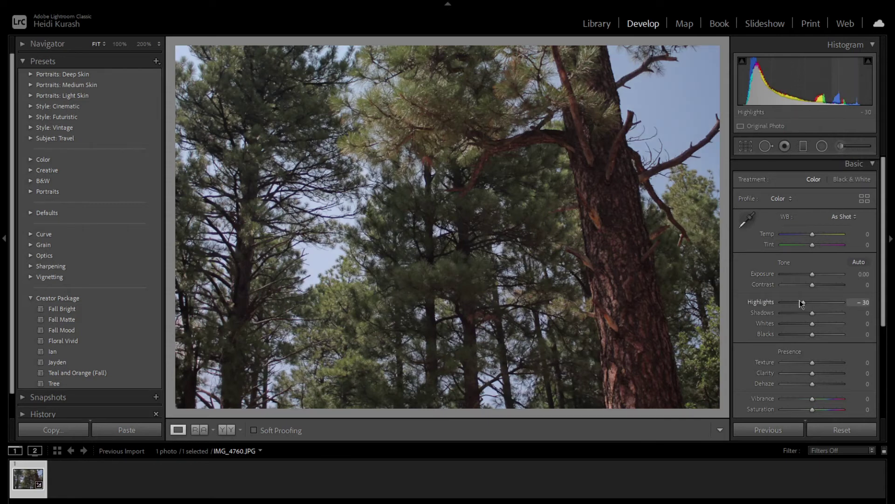
left_click_drag(818, 315, 829, 315)
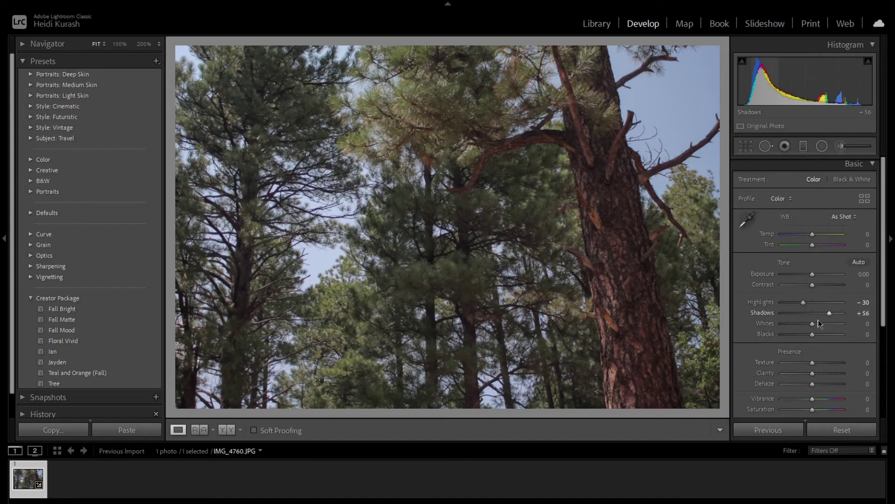
Set the tree photo's Texture to +19 and Dehaze to +19, and check the trunk
scroll(844, 350, "down", 2)
left_click_drag(813, 331, 814, 357)
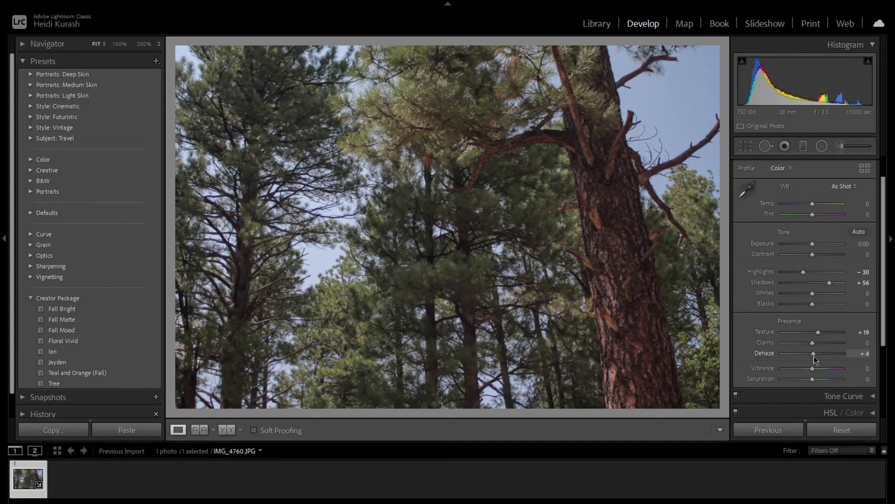
left_click_drag(814, 354, 820, 354)
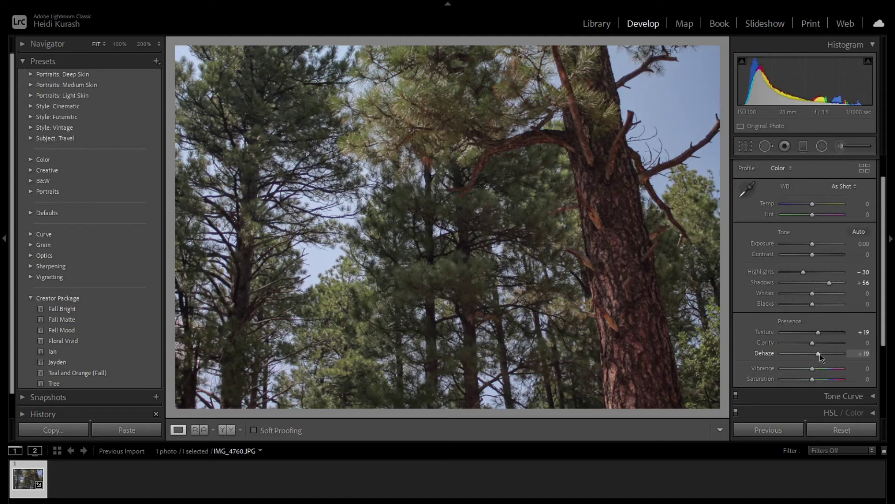
left_click(592, 213)
left_click(591, 213)
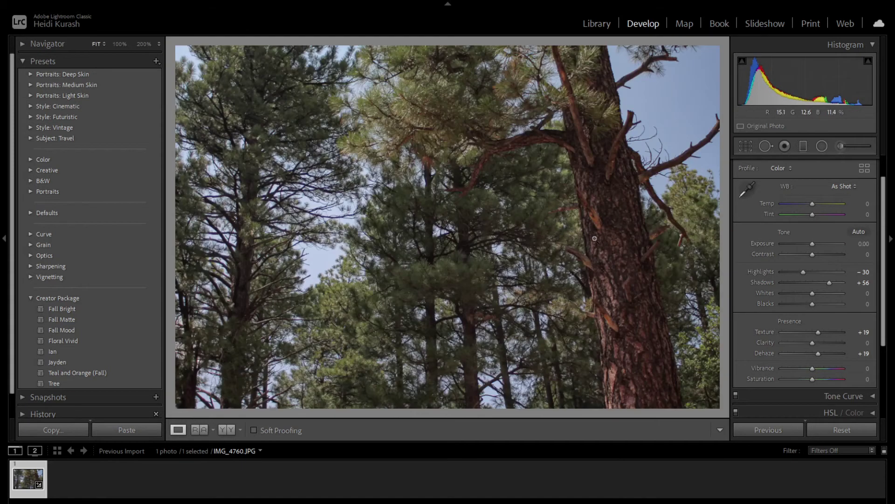
Try a slight Clarity boost on the tree photo and reset Clarity to 0
left_click_drag(812, 345, 816, 346)
left_click(855, 342)
type("0")
key("Return")
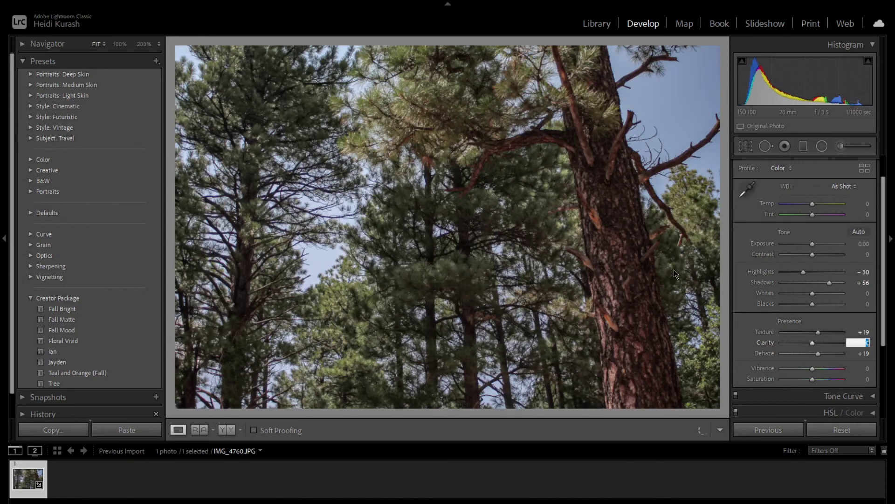
Try an extreme Clarity of +96 while viewing the tree bark close up, and return to the full view
left_click(621, 250)
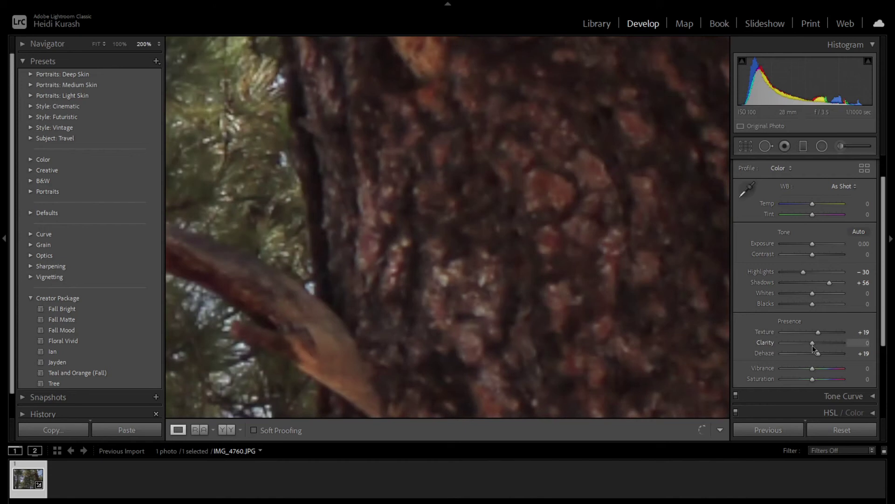
left_click_drag(813, 344, 841, 344)
left_click(498, 279)
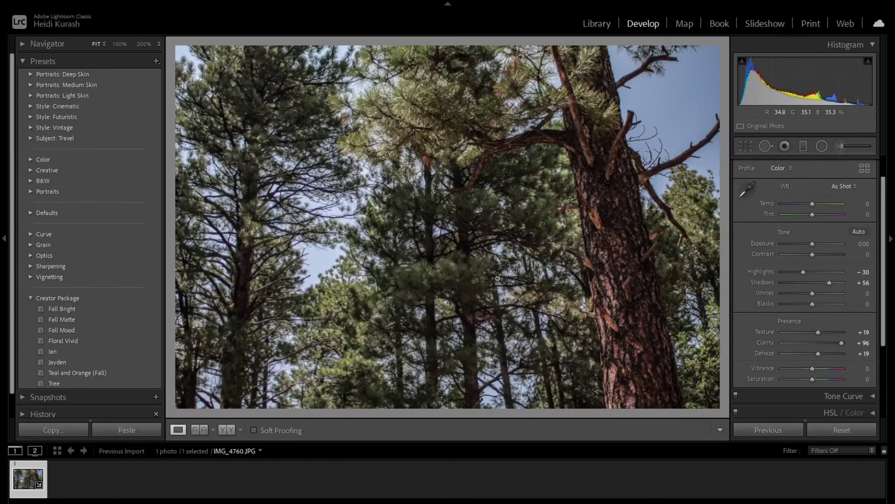
Set the tree photo's Clarity to +26
left_click_drag(841, 343, 824, 350)
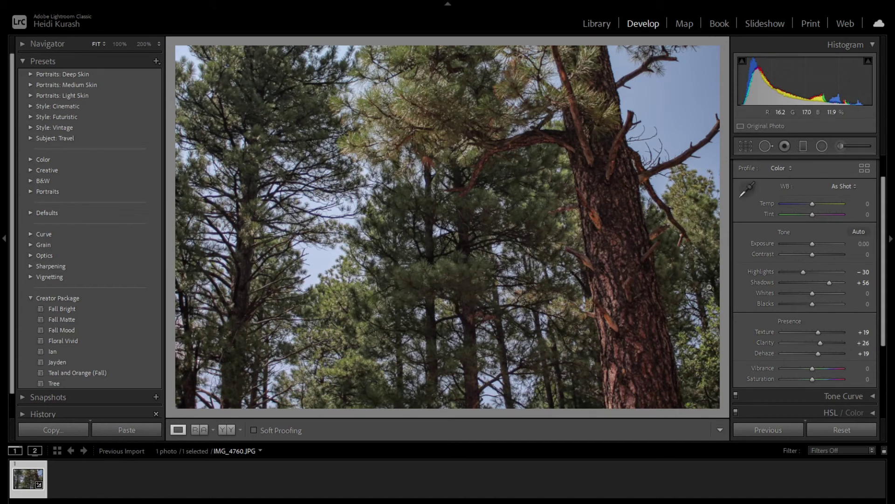
left_click_drag(821, 343, 821, 342)
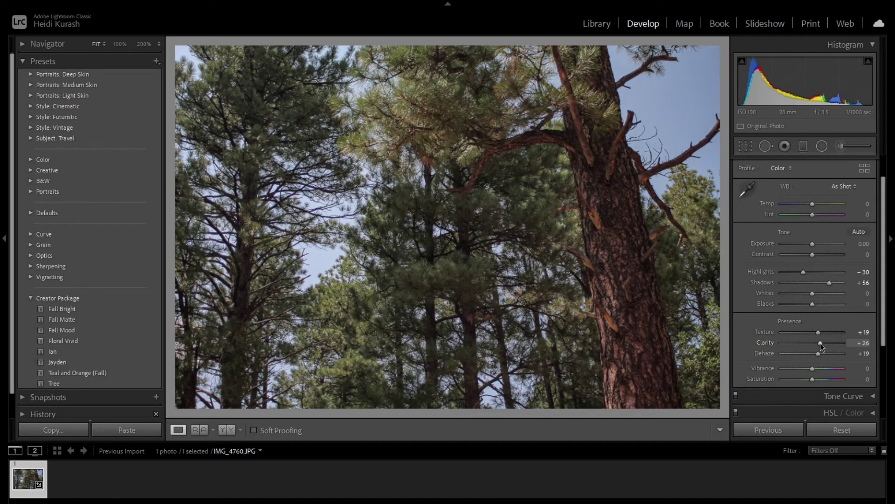
scroll(839, 260, "down", 2)
scroll(857, 280, "up", 3)
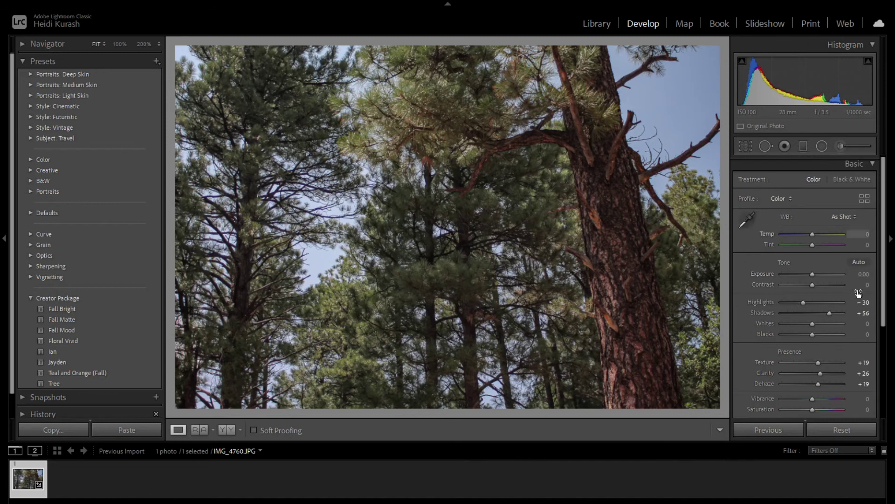
Try a strong Vibrance boost of +86 on the tree photo
scroll(858, 283, "down", 2)
mouse_move(812, 338)
left_mouse_down()
mouse_move(858, 348)
mouse_move(819, 348)
left_mouse_up()
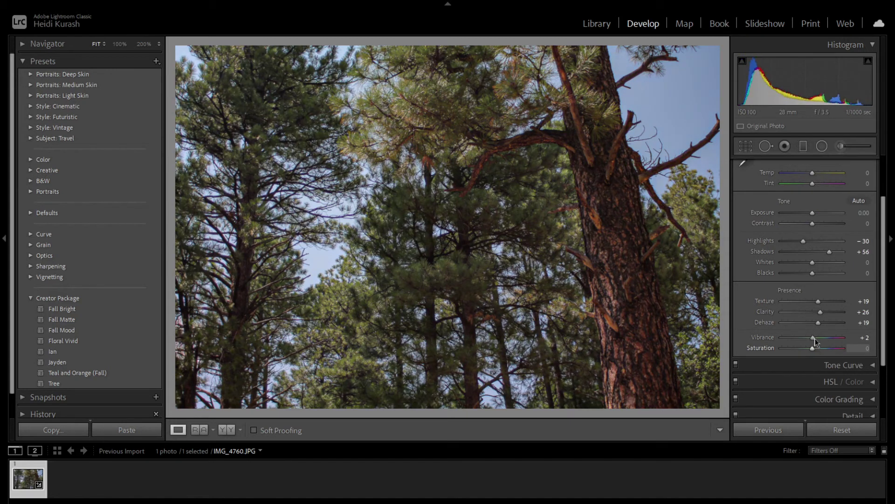
double_click(816, 340)
left_click_drag(816, 342, 838, 339)
left_click(853, 344)
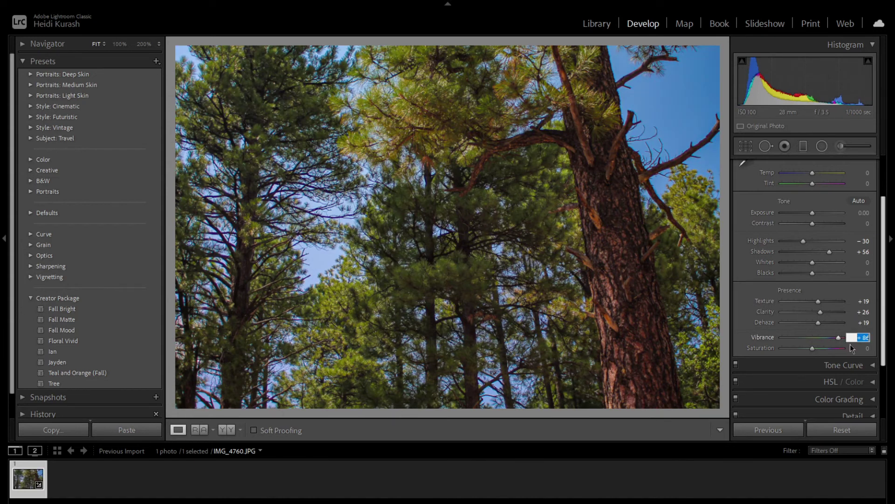
Reduce the tree photo's Vibrance to about +28 and close the basic adjustments
mouse_move(839, 338)
left_mouse_down()
mouse_move(813, 337)
mouse_move(822, 337)
left_mouse_up()
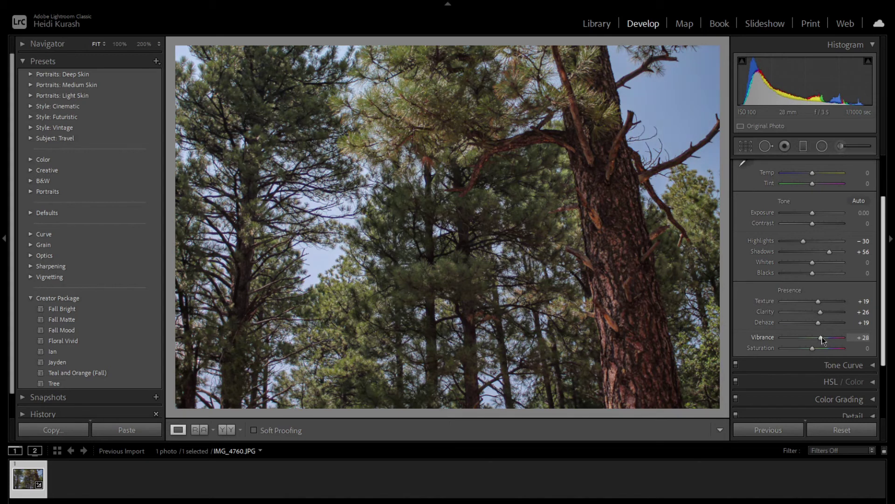
left_click_drag(825, 340, 829, 338)
scroll(838, 260, "up", 3)
left_click(872, 166)
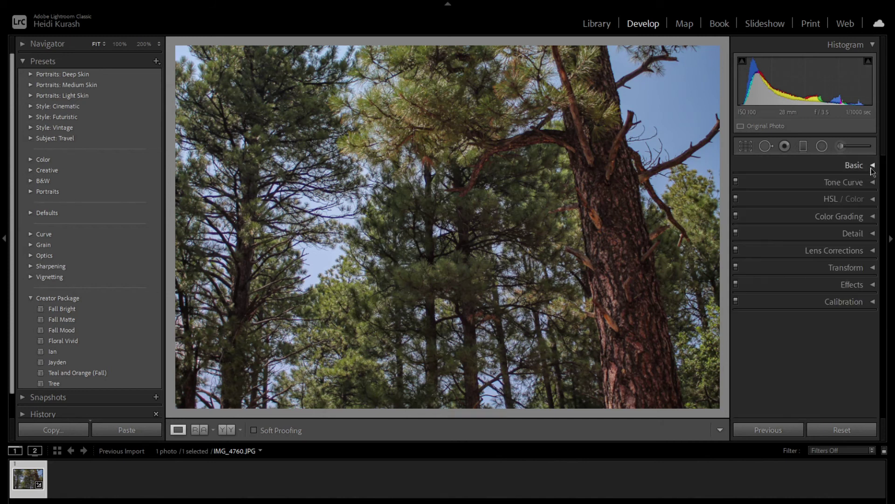
Shape the tree photo's RGB point curve into a gentle S, raising highlights to about 194/206 and slightly lowering the shadows
left_click(871, 182)
left_click(834, 232)
left_click_drag(832, 231, 831, 232)
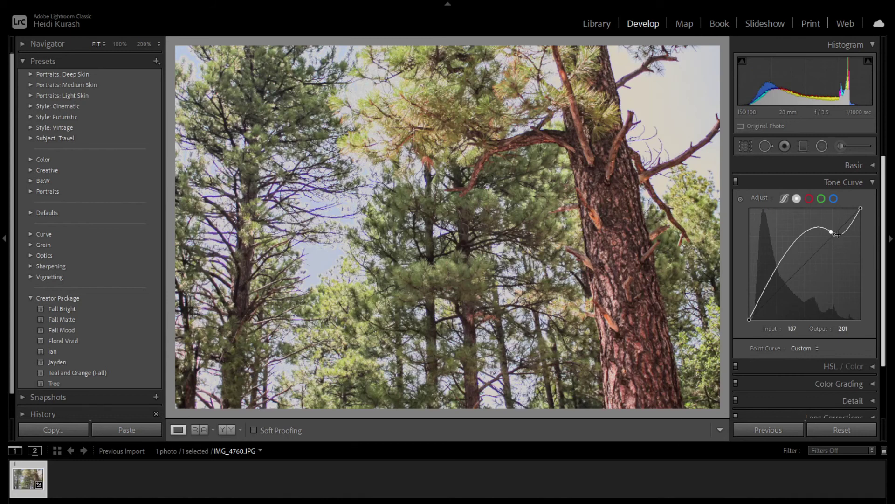
key("ctrl+z")
left_click_drag(835, 233, 835, 229)
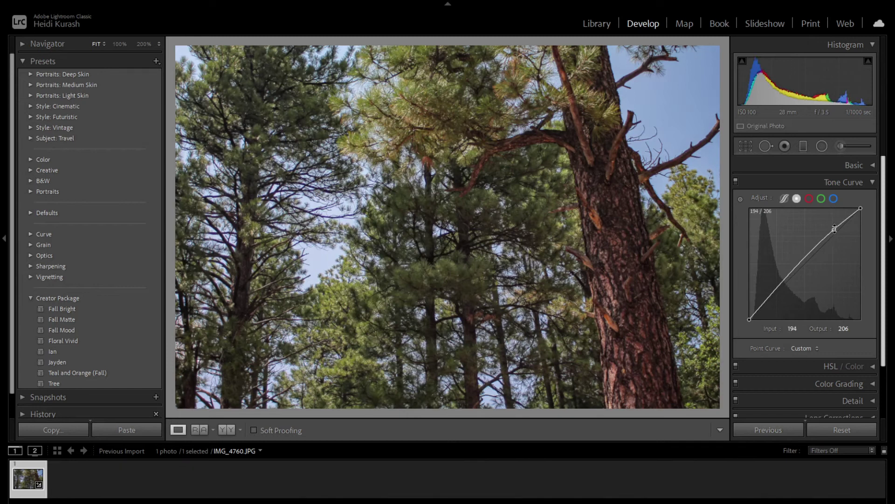
left_click_drag(779, 291, 782, 294)
Give the red channel curve a slight S, with raised highlights and a shadow point at about input 56, output 51
left_click(810, 198)
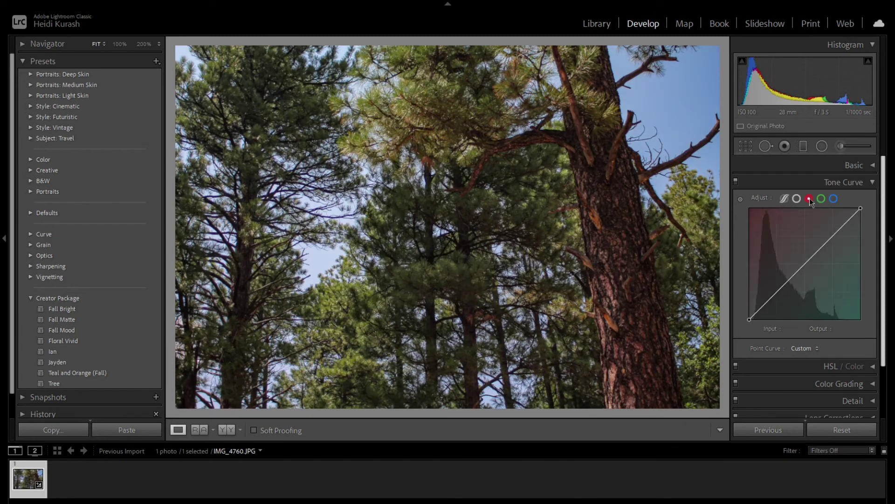
left_click_drag(838, 230, 836, 229)
left_click_drag(771, 297, 773, 298)
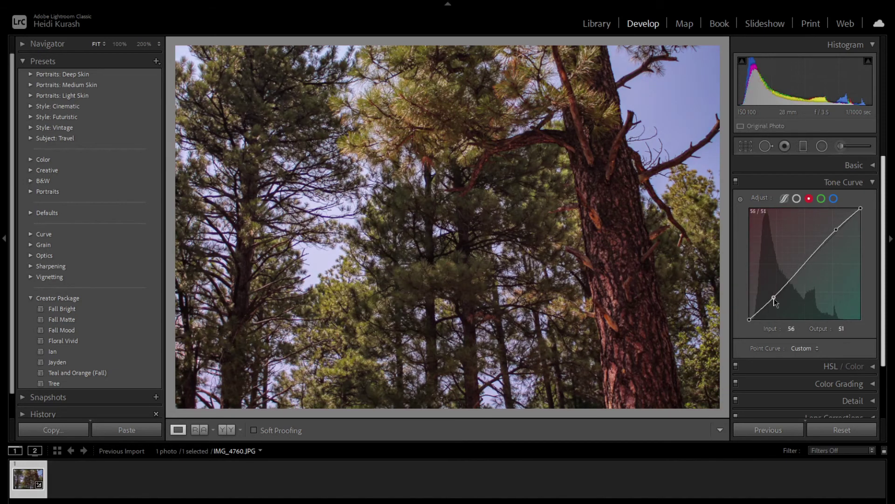
Add green channel curve points at about 199/201 in the highlights and 50/47 in the shadows
left_click(822, 199)
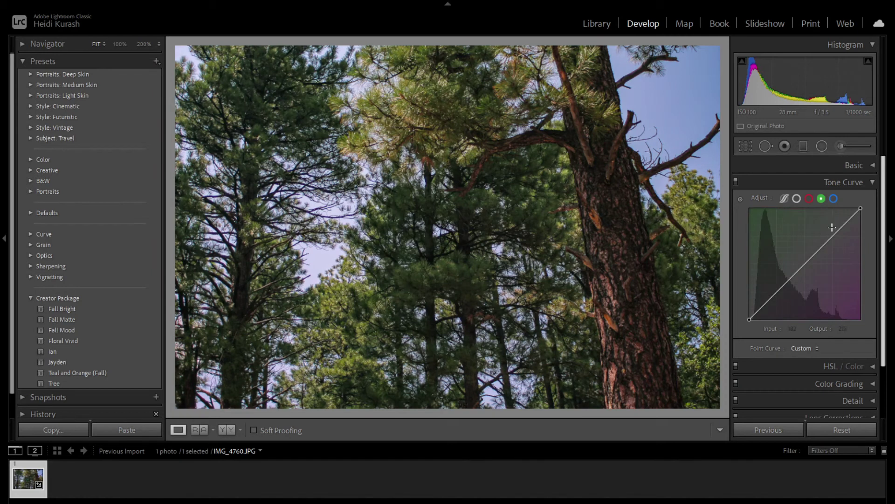
left_click_drag(837, 233, 837, 231)
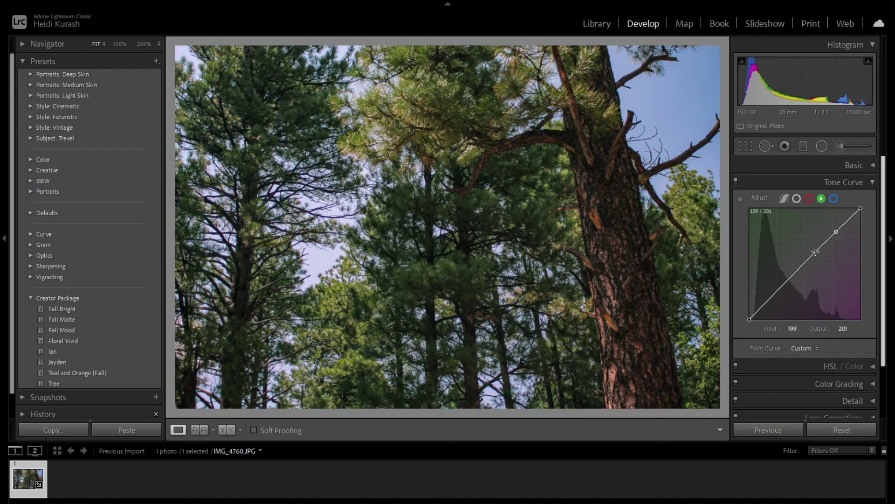
left_click_drag(771, 298, 771, 300)
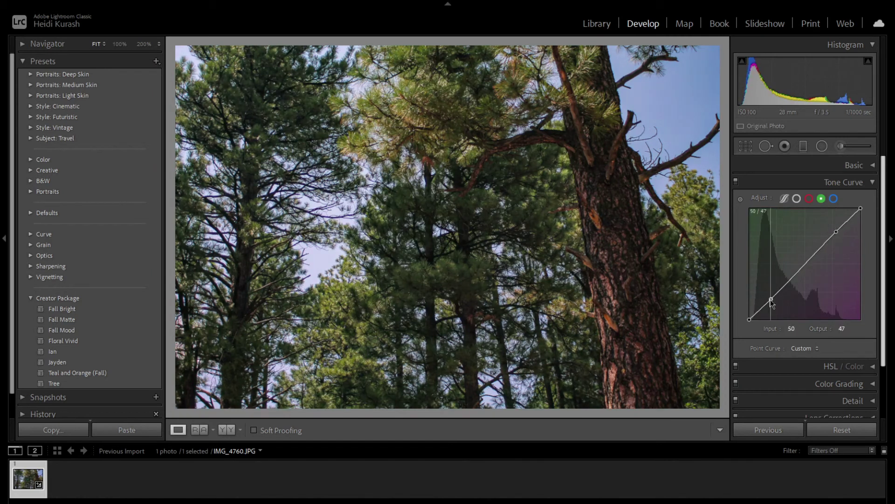
Add blue channel curve points at about 196/201 in the highlights and 59/54 in the shadows
left_click(833, 199)
left_click_drag(836, 233, 835, 230)
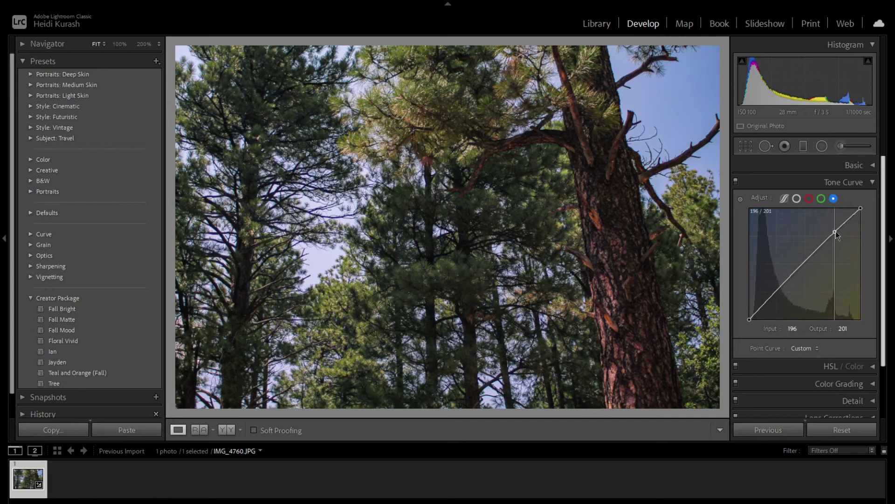
left_click_drag(773, 289, 774, 296)
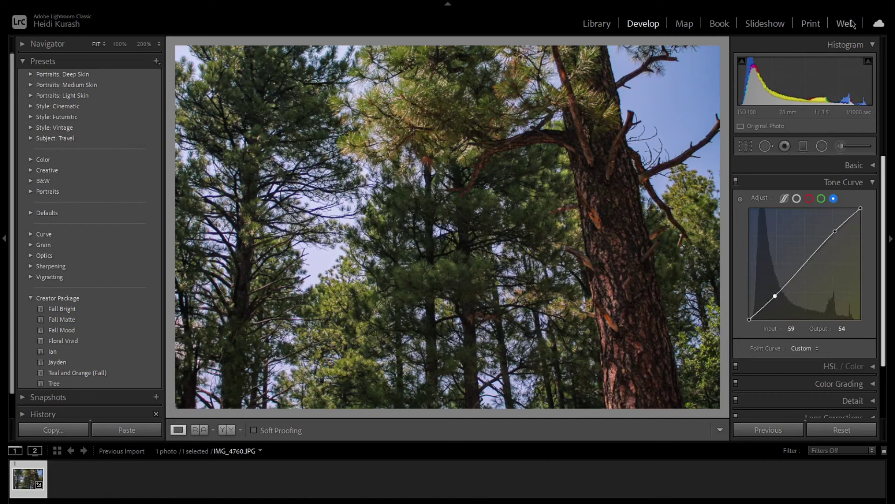
Lower the red channel curve's shadow point to about input 59, output 49
left_click(811, 199)
left_click_drag(774, 297, 776, 298)
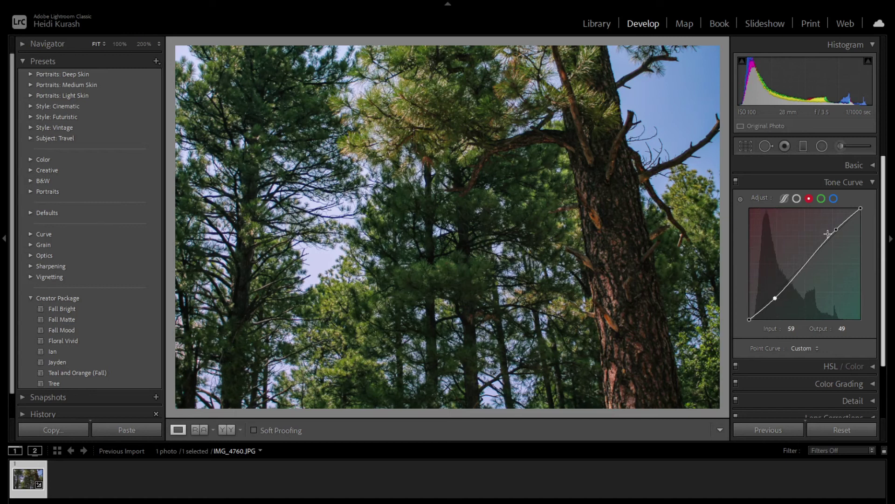
left_click(872, 184)
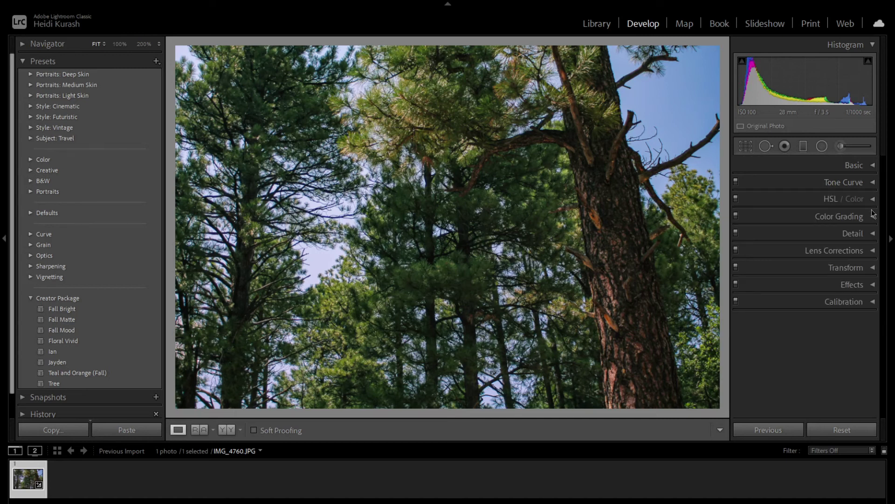
left_click(872, 200)
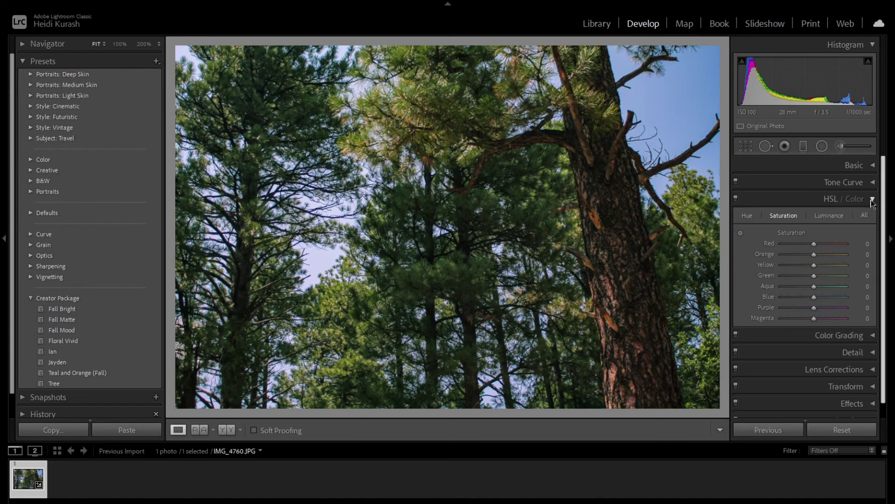
Refine the blue channel curve by lowering its highlight point to about 207/198 and adding a midtone point at about 129/139
left_click(871, 182)
left_click(871, 182)
left_click(871, 183)
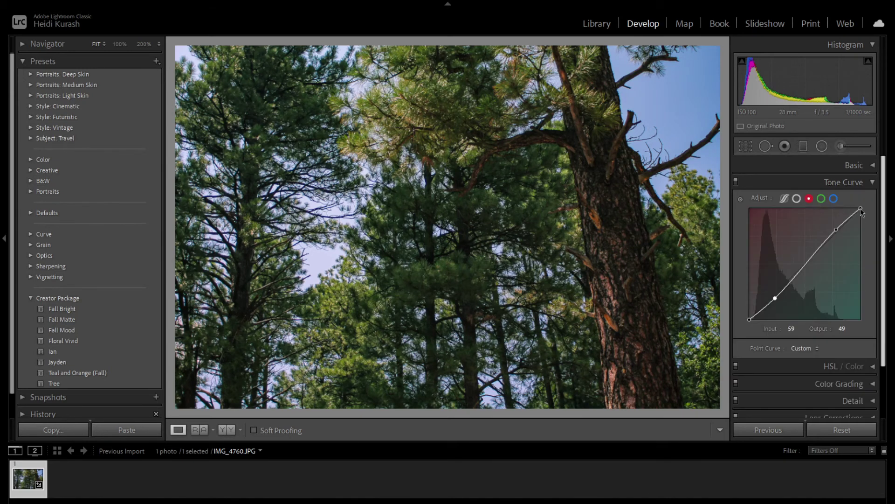
left_click(834, 199)
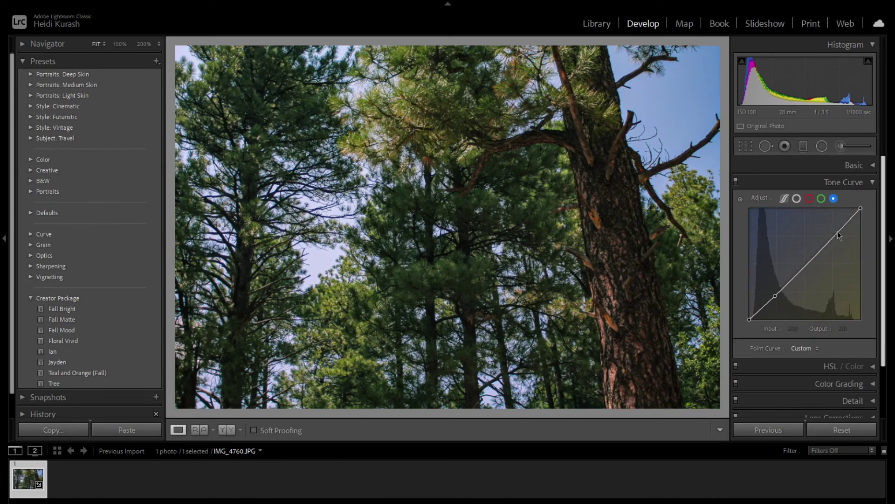
left_click(841, 233)
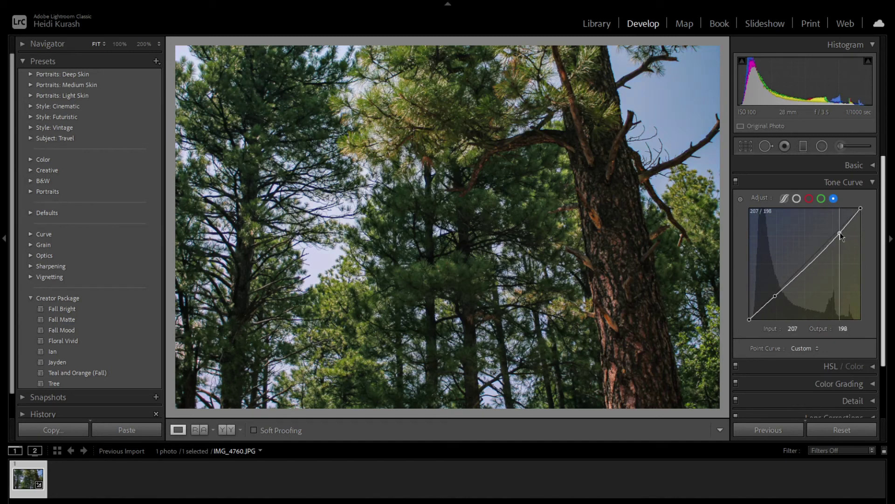
left_click(812, 262)
left_click_drag(813, 262, 806, 259)
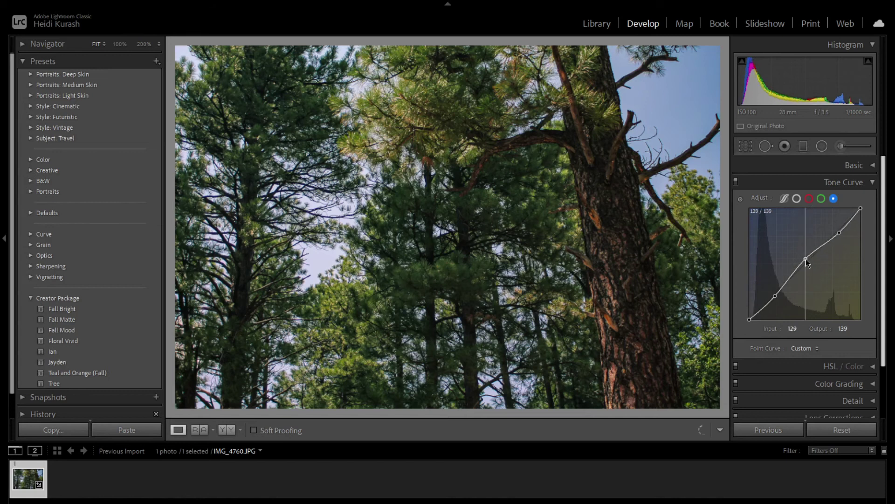
left_click(865, 183)
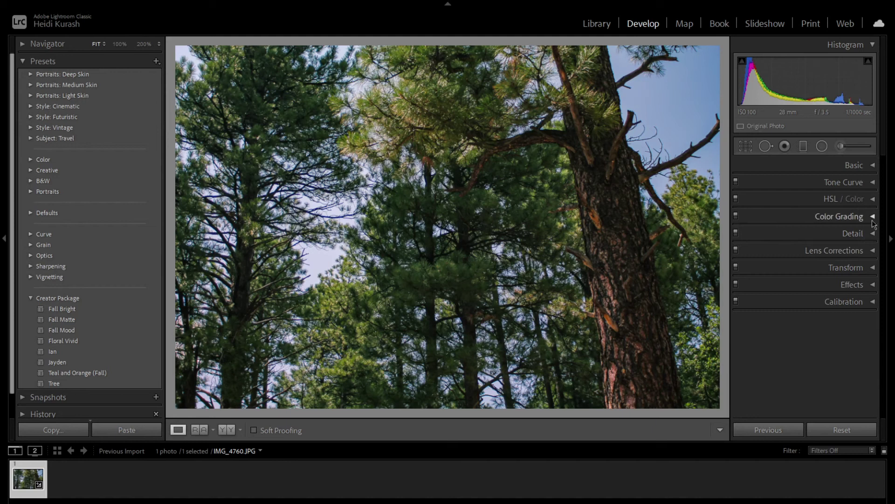
Set the HSL hue of Yellow, Green and Aqua to -100 each
left_click(871, 203)
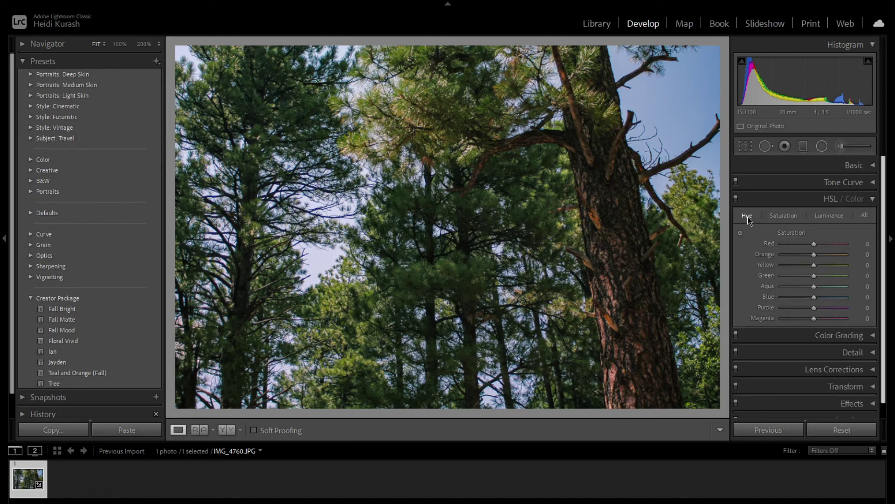
left_click_drag(814, 275, 767, 275)
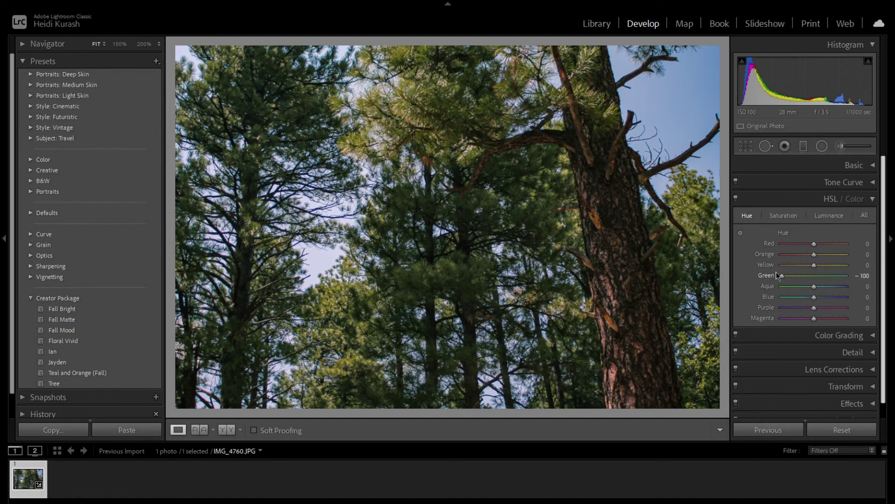
left_click_drag(814, 265, 783, 255)
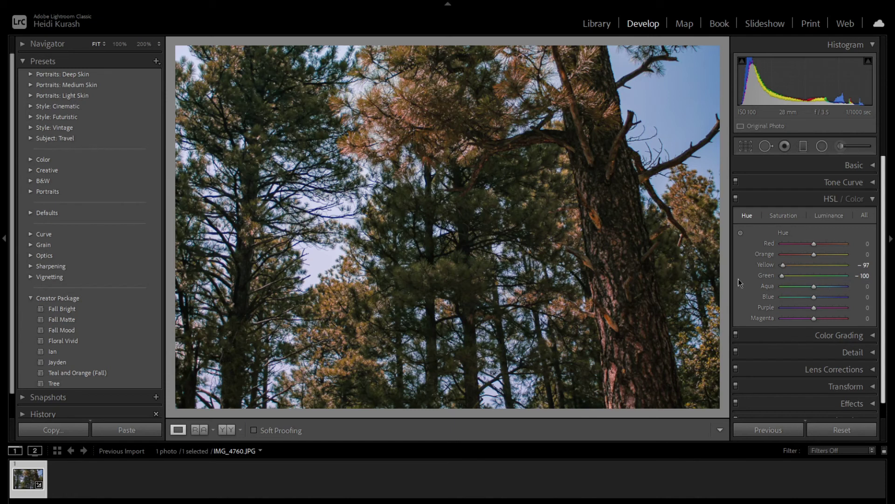
left_click_drag(815, 286, 774, 286)
double_click(769, 265)
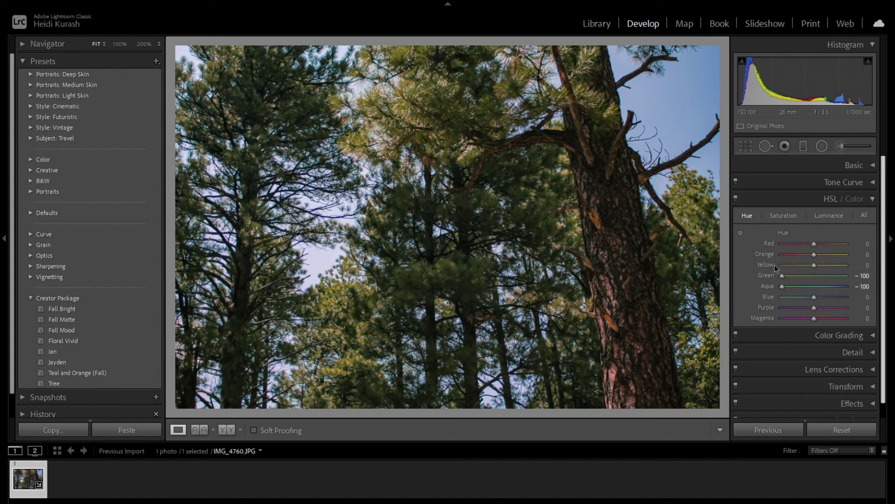
left_click_drag(801, 264, 772, 265)
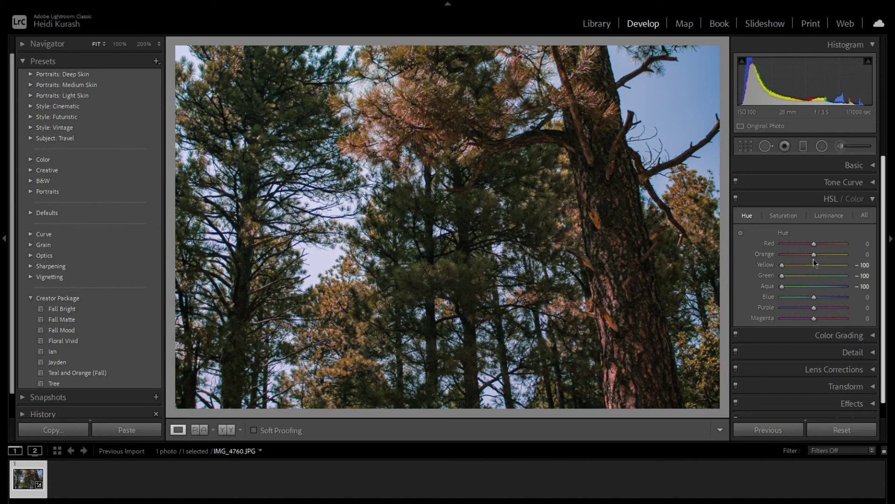
Keep the Orange hue at 0 after a trial shift, and set the hue of Blue to -20 and of Purple and Magenta to -100
mouse_move(814, 255)
left_mouse_down()
mouse_move(783, 255)
mouse_move(846, 256)
mouse_move(816, 262)
left_mouse_up()
double_click(813, 256)
mouse_move(815, 301)
left_mouse_down()
mouse_move(780, 296)
mouse_move(832, 297)
mouse_move(808, 301)
left_mouse_up()
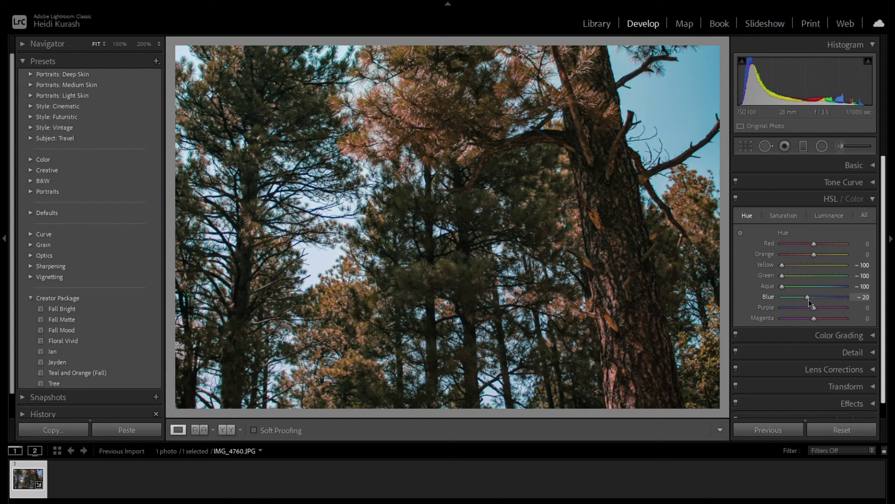
left_click_drag(814, 310, 772, 320)
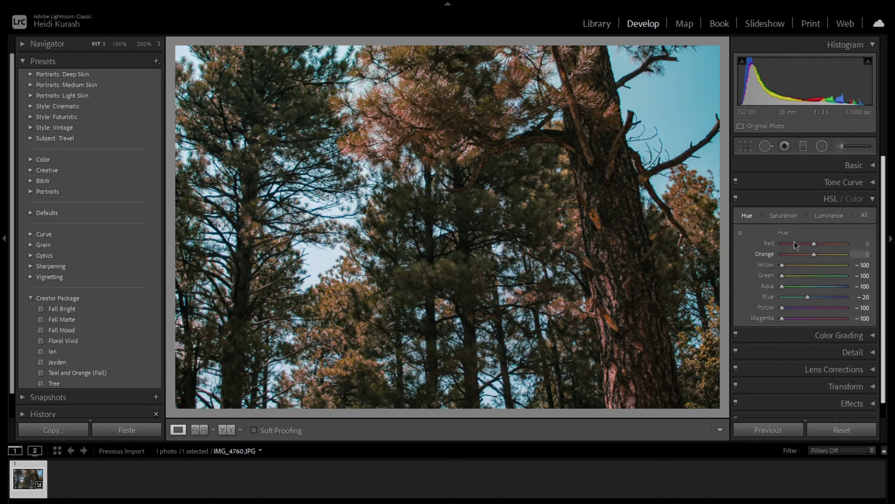
Lower the HSL saturation of Purple and Magenta to the minimum
left_click(788, 216)
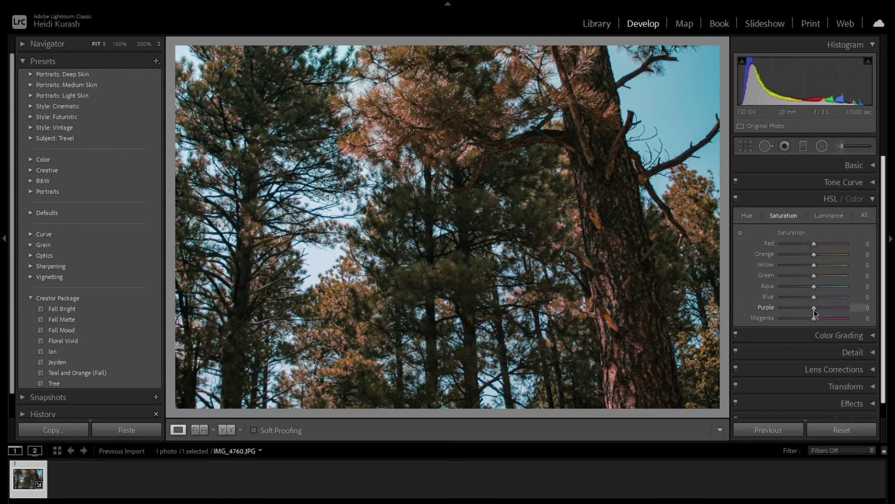
left_click_drag(813, 307, 774, 308)
left_click_drag(815, 317, 771, 315)
Set the HSL luminance of Yellow to -47 and Orange to -43
left_click(832, 214)
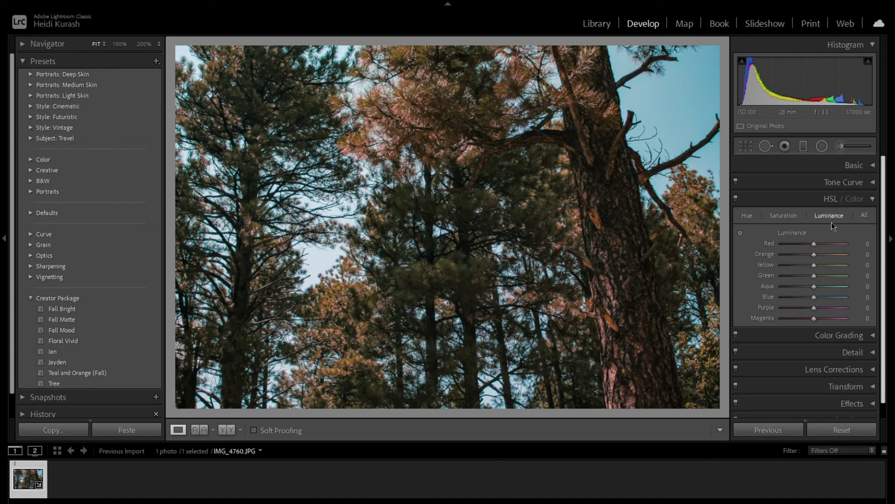
mouse_move(817, 264)
left_mouse_down()
mouse_move(851, 268)
mouse_move(802, 271)
left_mouse_up()
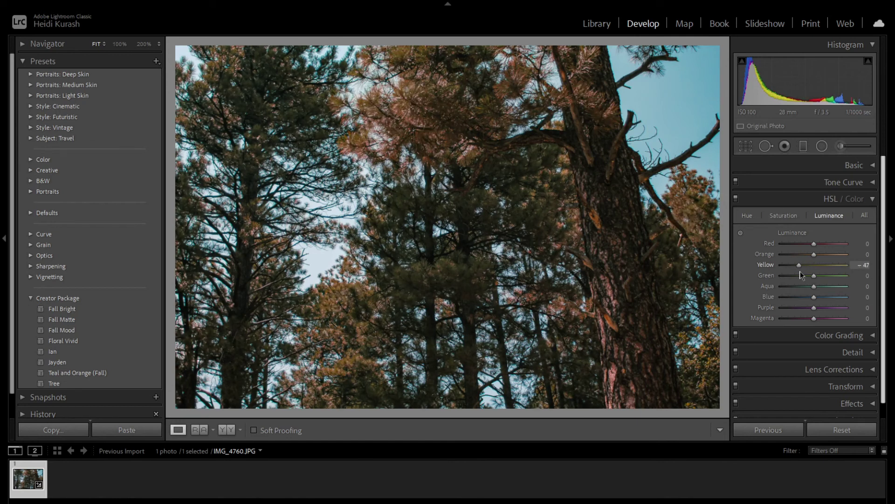
left_click_drag(815, 255, 801, 255)
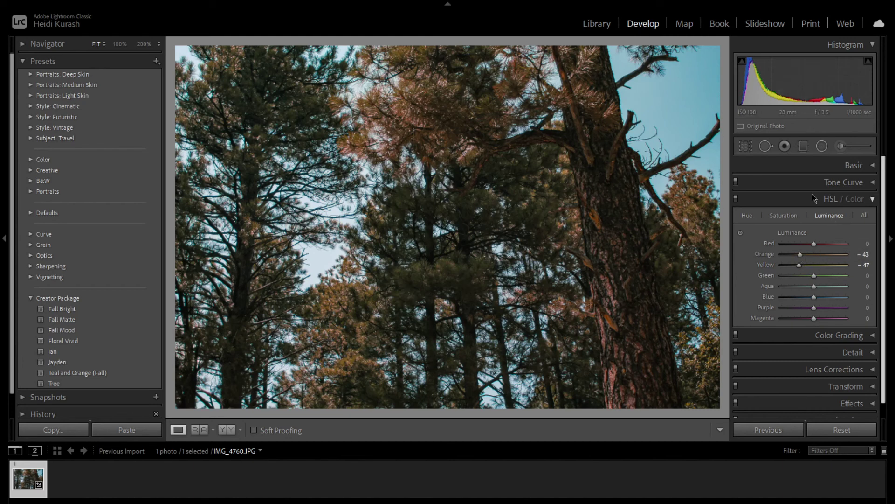
left_click(872, 200)
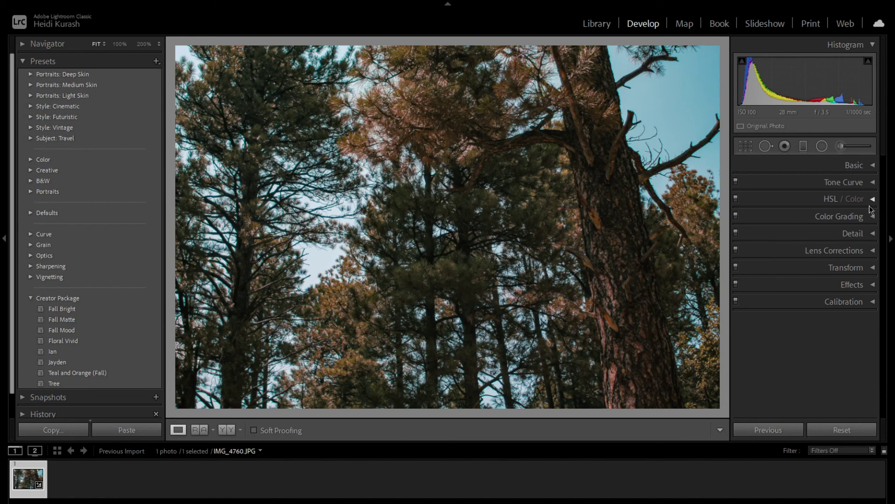
Color grade the tree photo's midtones toward warm orange-yellow, with Hue 42 and Saturation 53
left_click(869, 219)
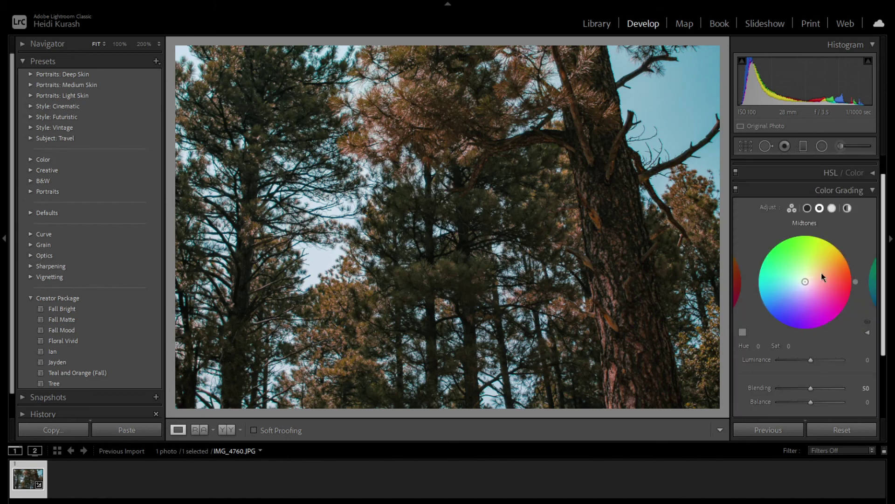
double_click(824, 268)
left_click(825, 268)
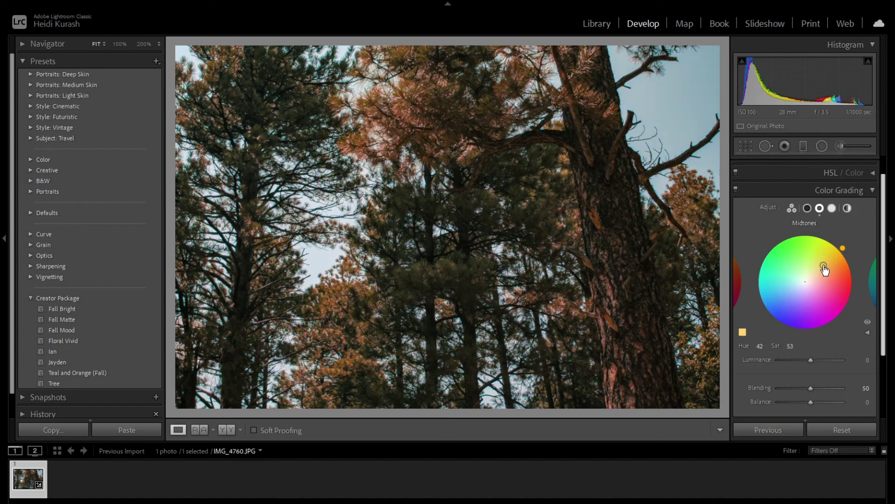
Color grade the shadows toward a faint teal with Hue 191 and Saturation 7, and set their Luminance to -20
left_click(808, 208)
left_click(793, 286)
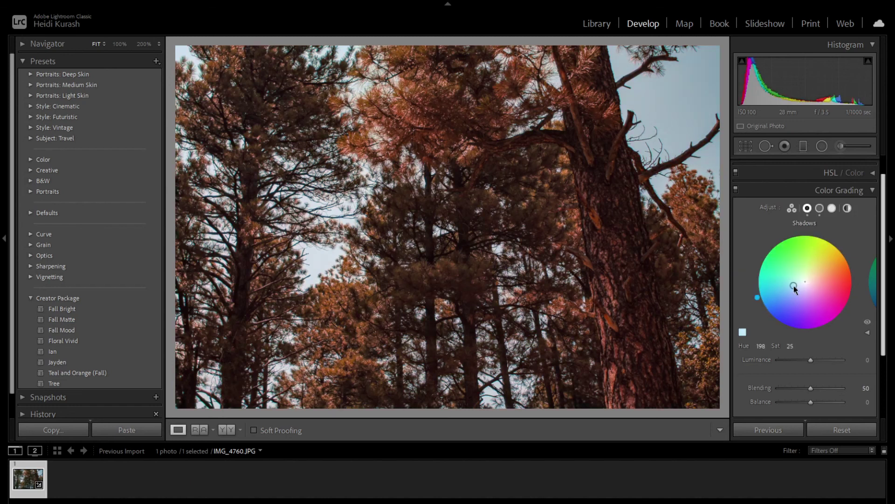
left_click_drag(795, 288, 801, 282)
left_click_drag(810, 363, 804, 361)
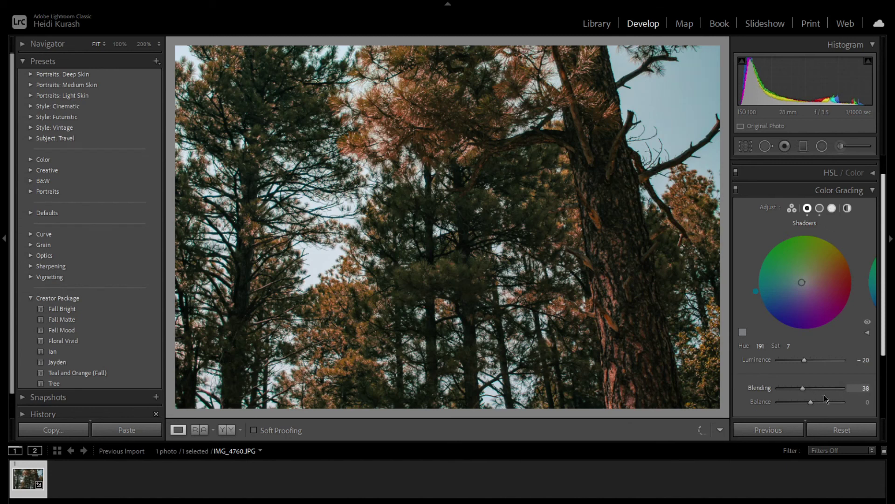
Keep the color grading Blending at 50 after a trial change, and set the Balance to +55
left_click_drag(843, 389, 838, 393)
double_click(835, 390)
left_click_drag(810, 400, 829, 401)
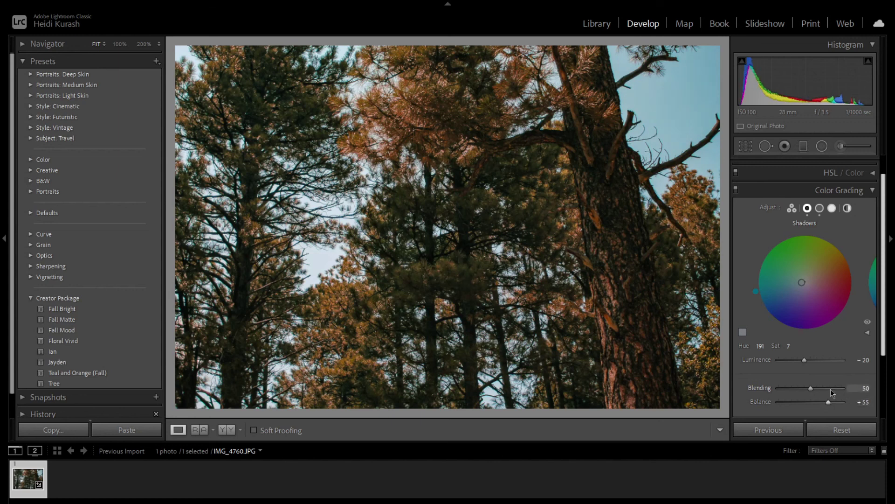
left_click(872, 190)
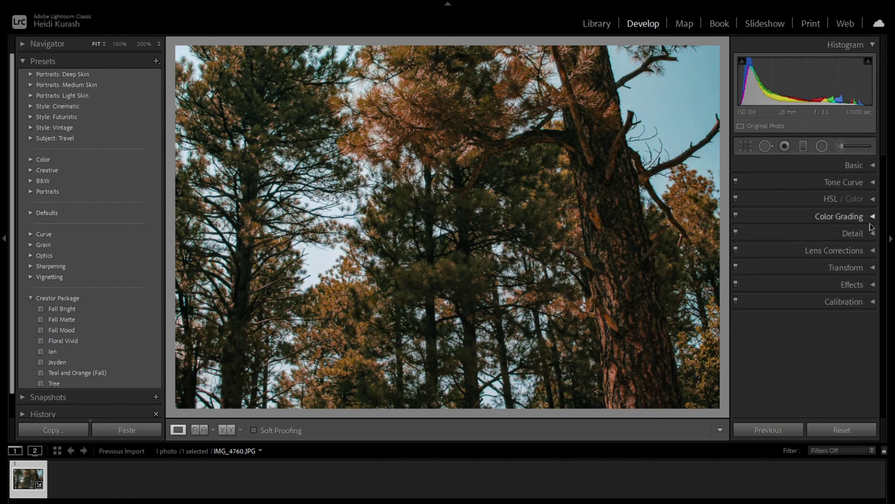
Darken the photo's corners slightly with a small negative Highlight Priority post-crop vignette amount
left_click(872, 284)
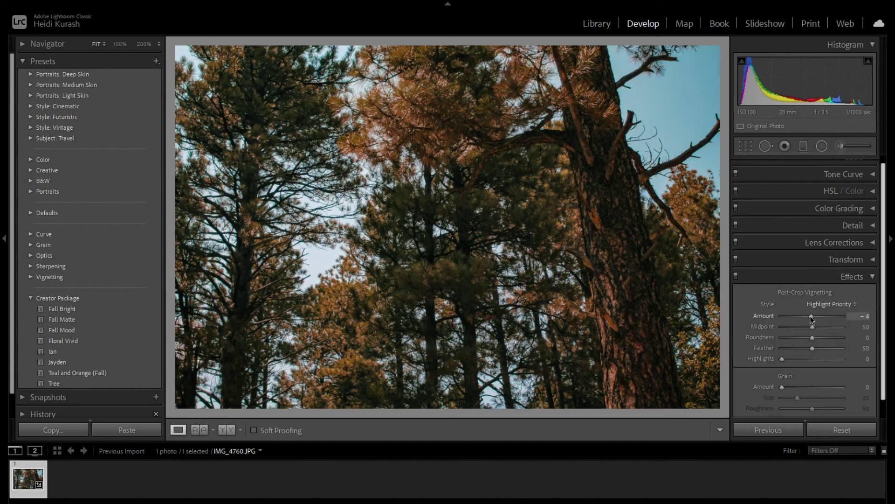
left_click_drag(812, 316, 809, 316)
left_click(870, 277)
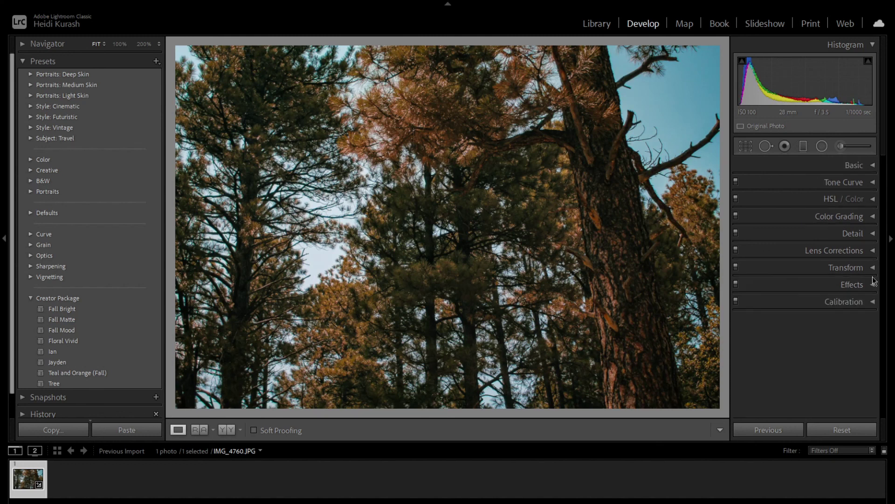
In the camera calibration, raise the Red Primary hue, reduce its saturation, and shift the Green Primary hue to a negative value
left_click(873, 303)
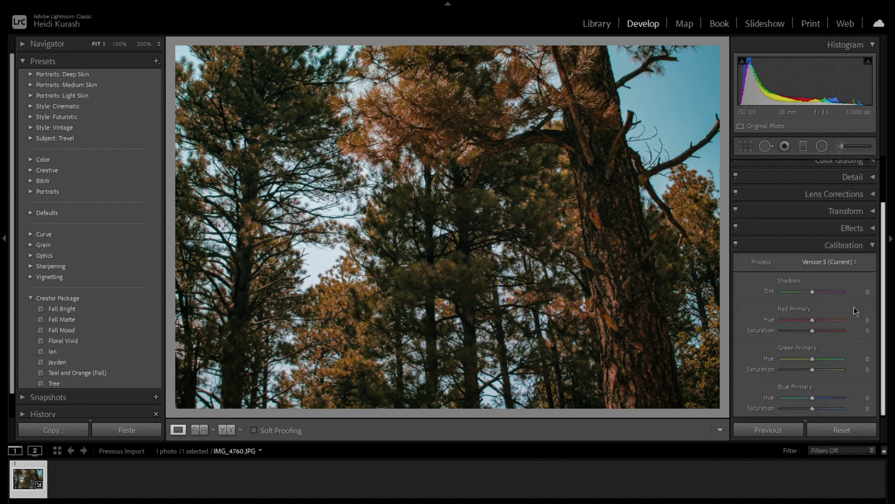
mouse_move(814, 319)
left_mouse_down()
mouse_move(806, 319)
mouse_move(826, 325)
left_mouse_up()
left_click_drag(810, 326, 799, 327)
left_click_drag(813, 359, 786, 363)
double_click(779, 360)
left_click_drag(815, 358, 793, 357)
scroll(816, 377, "down", 1)
left_click(872, 243)
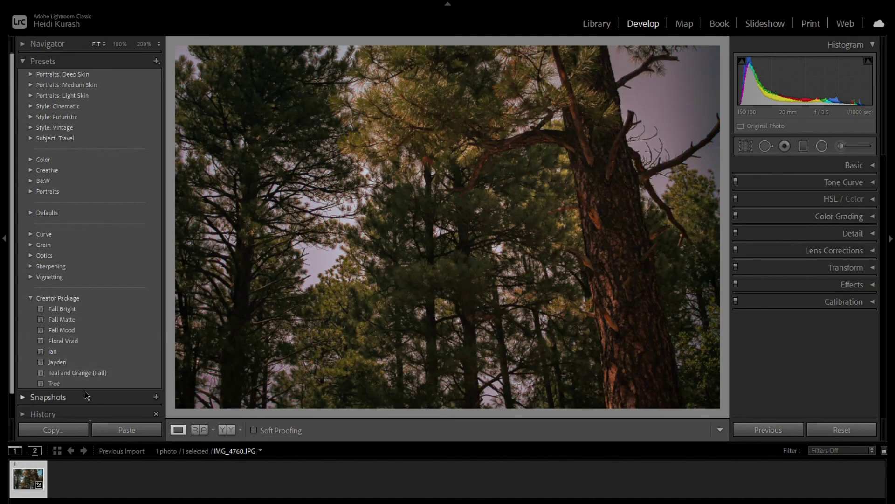
left_click(477, 152)
left_click(464, 132)
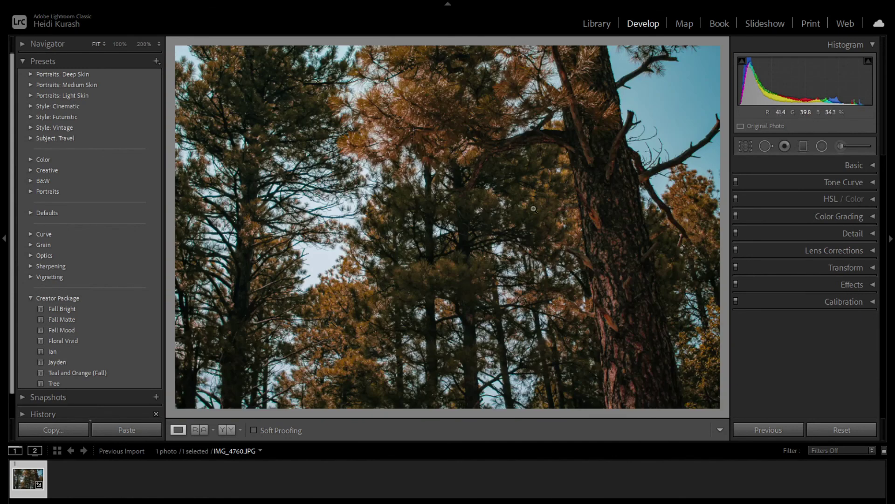